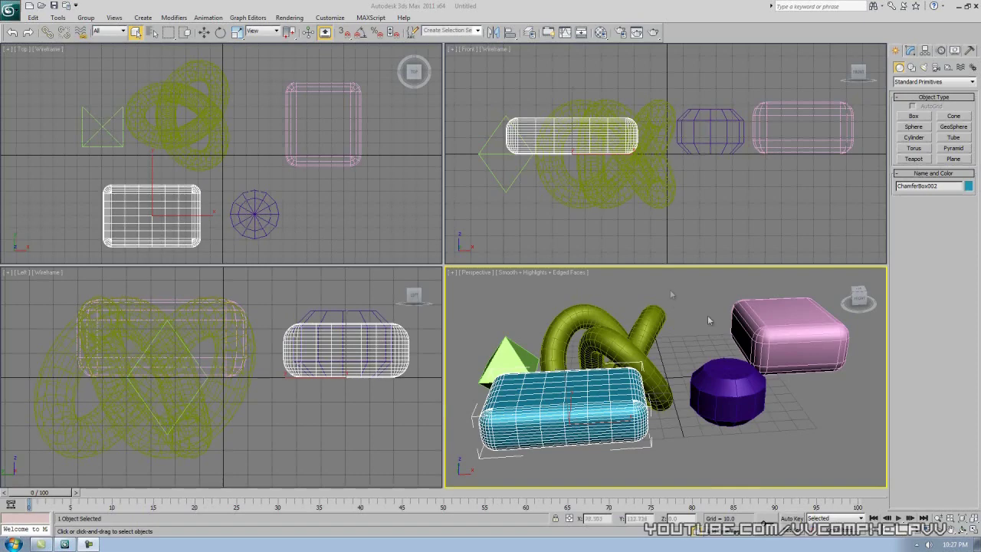
Step: Reset the program to a new empty scene, discarding the existing objects
left_click_drag(850, 444, 476, 297)
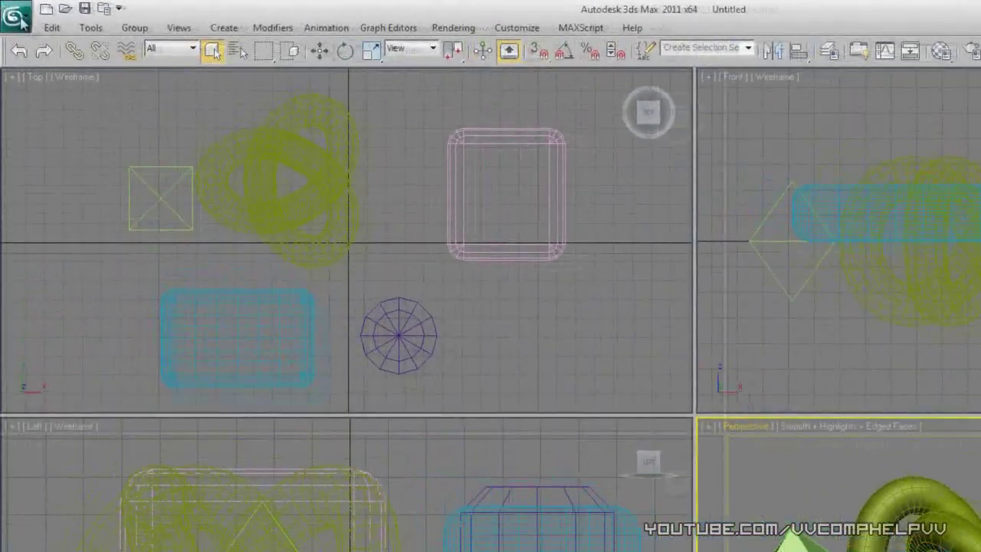
left_click(12, 12)
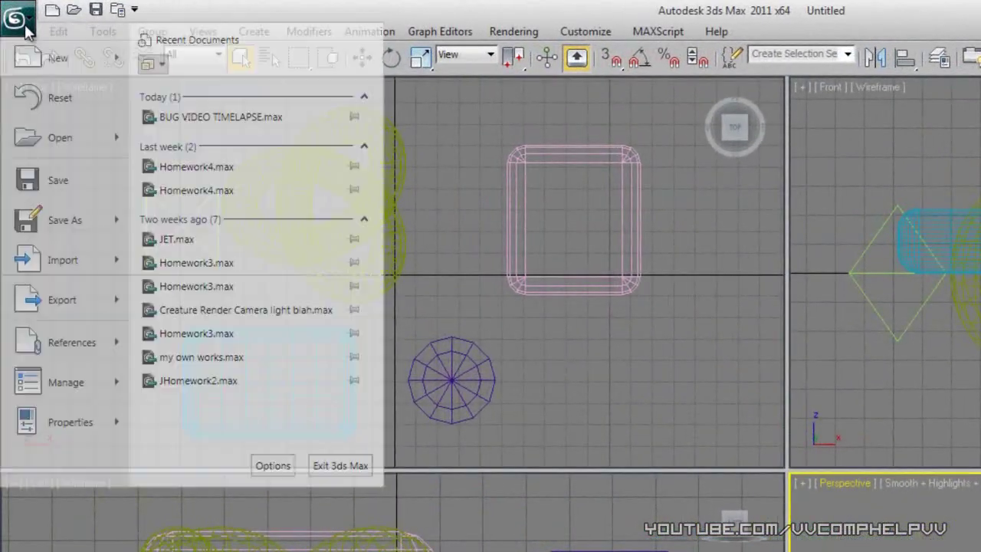
left_click(60, 97)
left_click(882, 545)
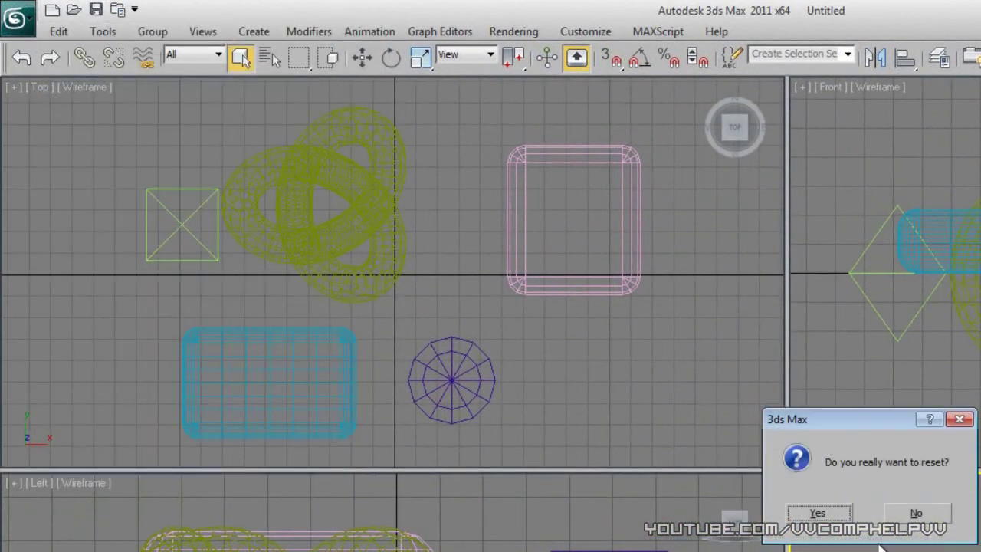
left_click(835, 518)
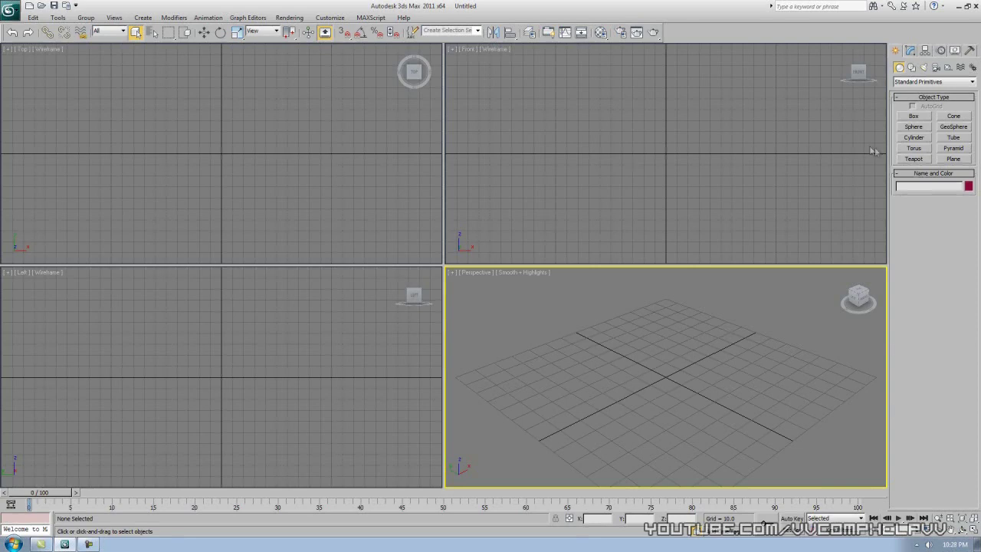
Step: Create a box centred on the grid in the Top viewport, about 94.7 long, 77 wide and 45.9 high
left_click(920, 120)
left_click_drag(178, 101, 263, 206)
left_click(258, 158)
right_click(628, 401)
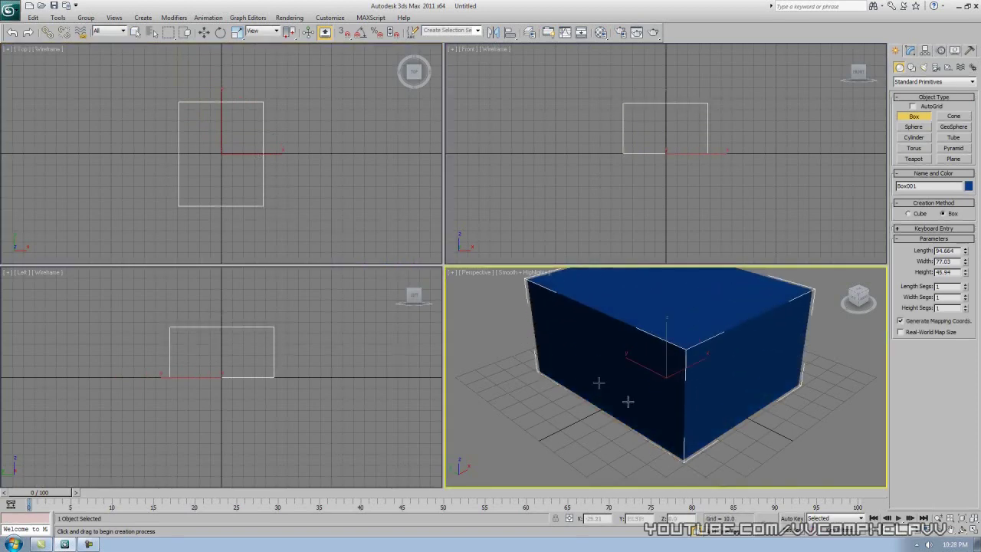
mouse_move(776, 355)
middle_mouse_down()
mouse_move(652, 425)
mouse_move(681, 372)
mouse_move(774, 391)
mouse_move(764, 368)
middle_mouse_up()
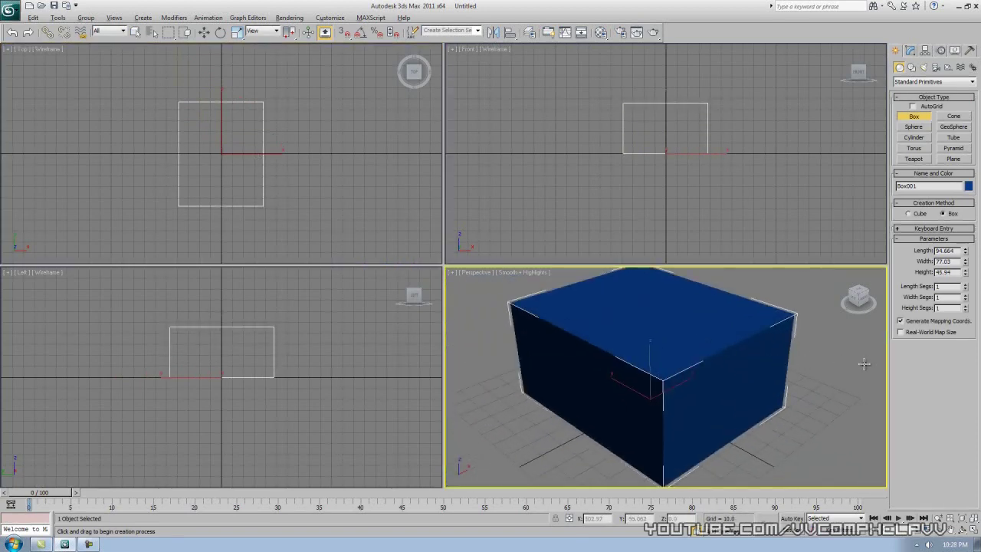
Step: Exit box creation, maximize the Perspective viewport and return to the four-viewport layout
key("alt+q")
left_click(491, 274)
key("alt+w")
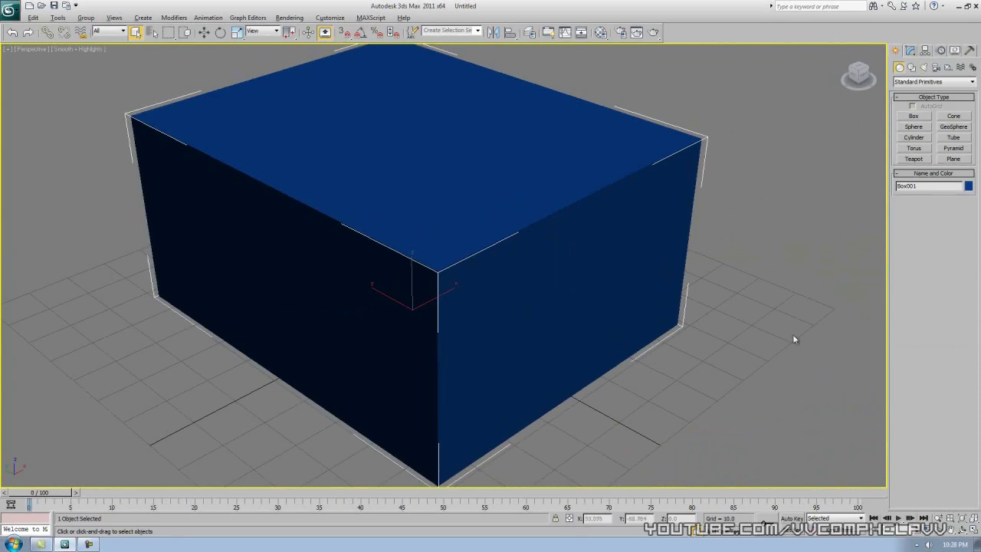
key("alt+w")
Step: Activate the Top viewport and toggle it repeatedly between maximized and the four-viewport layout
right_click(697, 191)
right_click(330, 172)
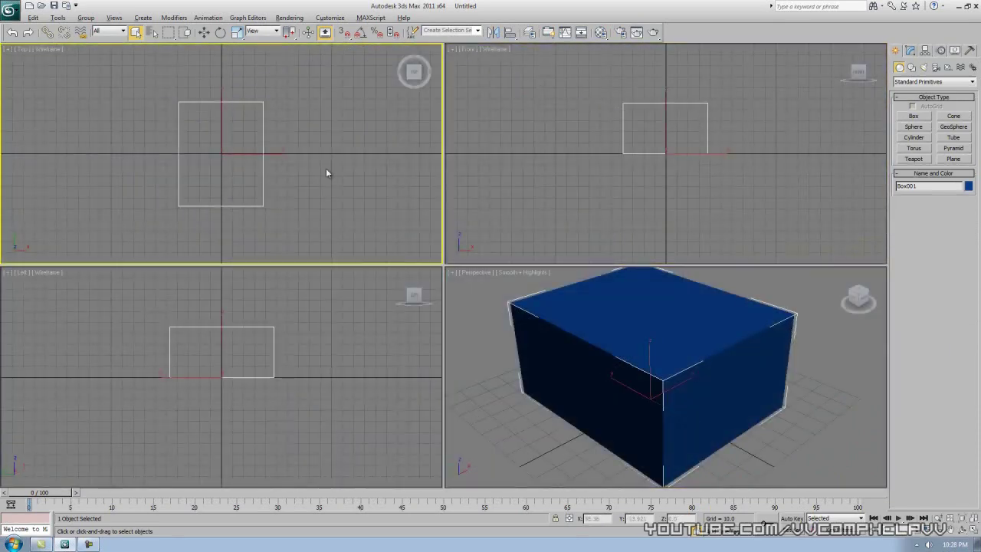
key("alt+w")
key("alt+w")
key("alt+w")
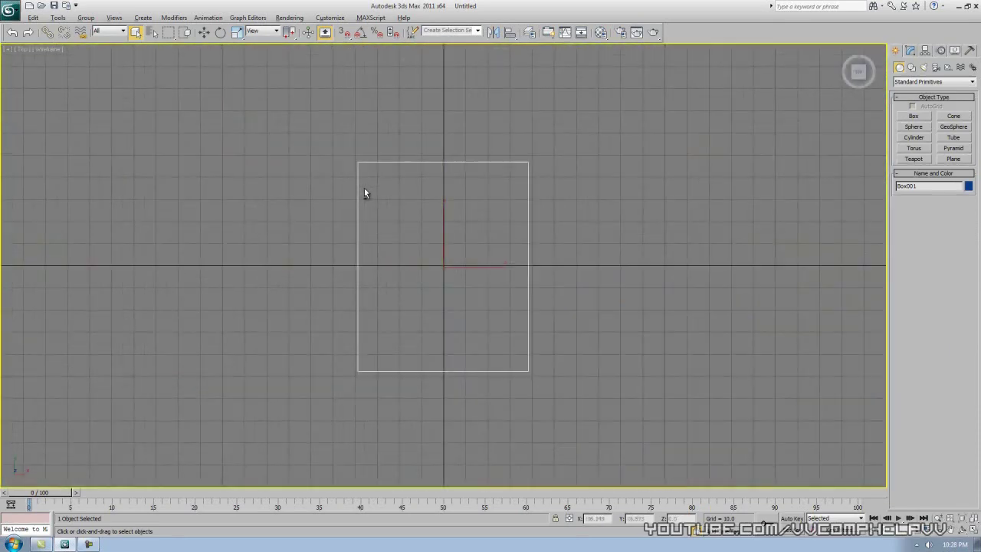
key("alt+w")
key("alt+w")
key("alt+w")
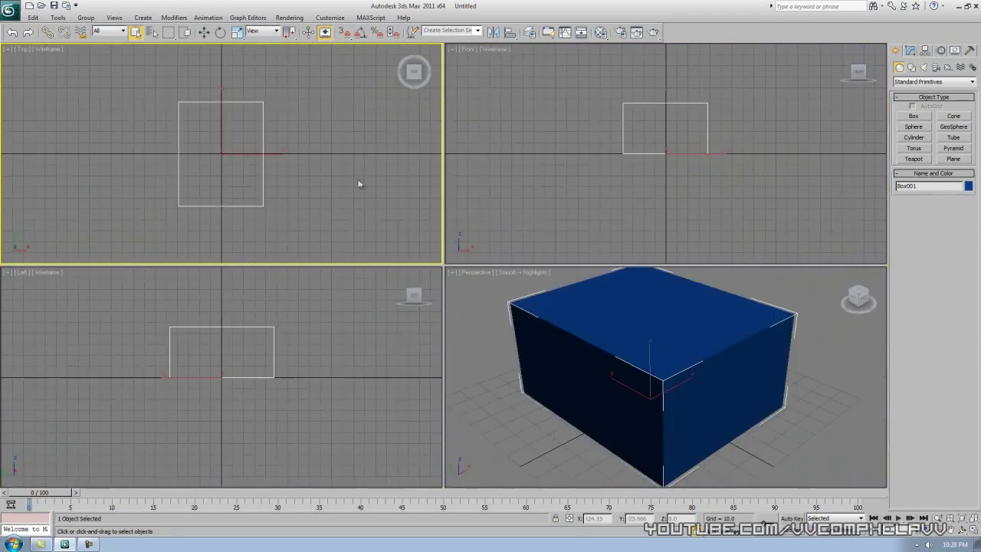
Step: Switch the active viewport between Front, Left and Perspective, ending on Perspective
right_click(585, 191)
right_click(360, 356)
right_click(529, 359)
right_click(349, 364)
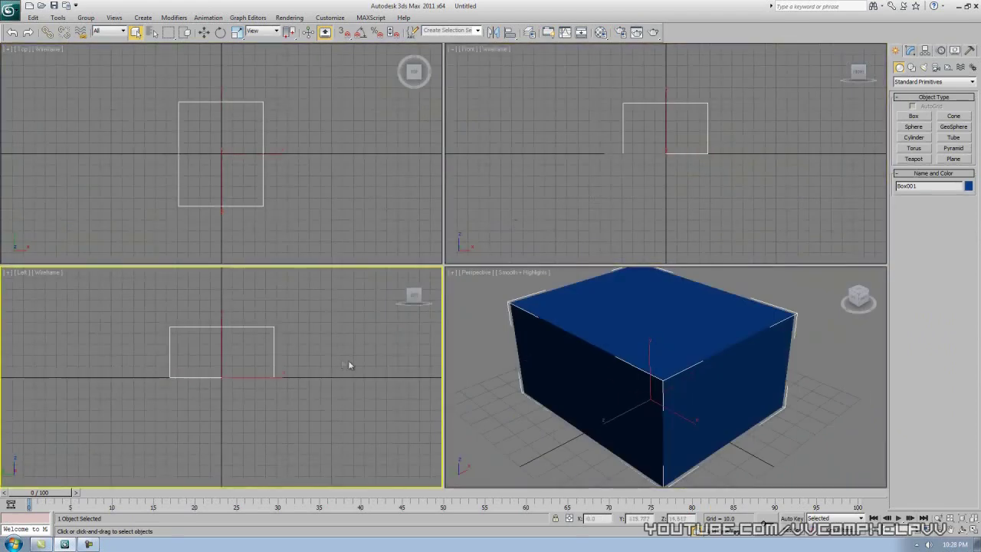
right_click(487, 369)
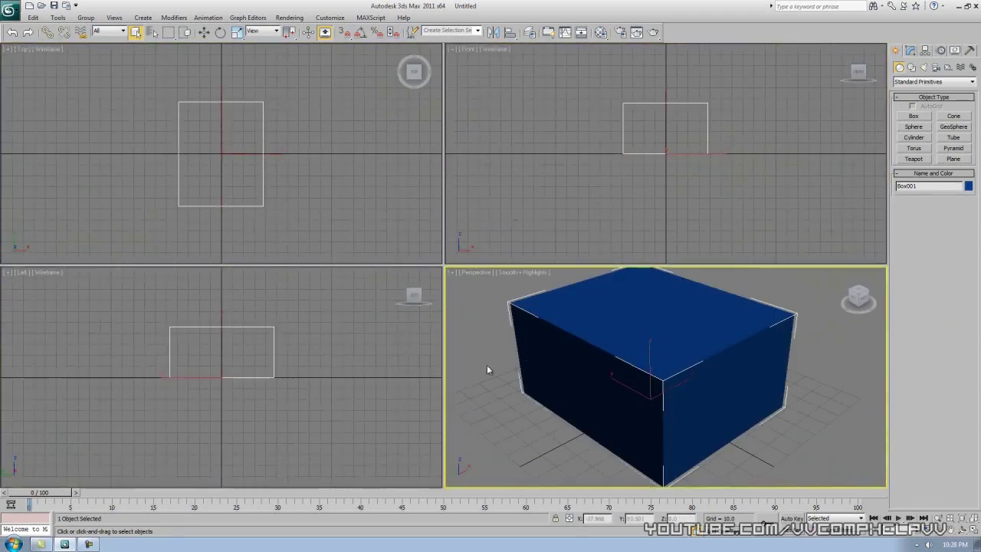
Step: Maximize the Perspective viewport and view the box from a different angle
key("alt+w")
scroll(506, 236, "down", 2)
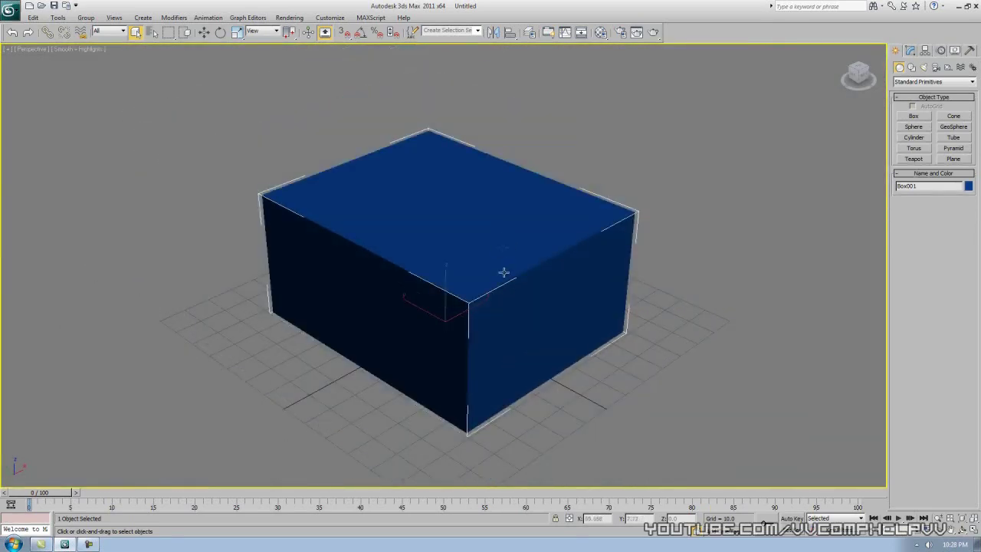
middle_click_drag(419, 317, 428, 388, "alt")
middle_click_drag(367, 368, 445, 329, "alt")
scroll(437, 350, "up", 3)
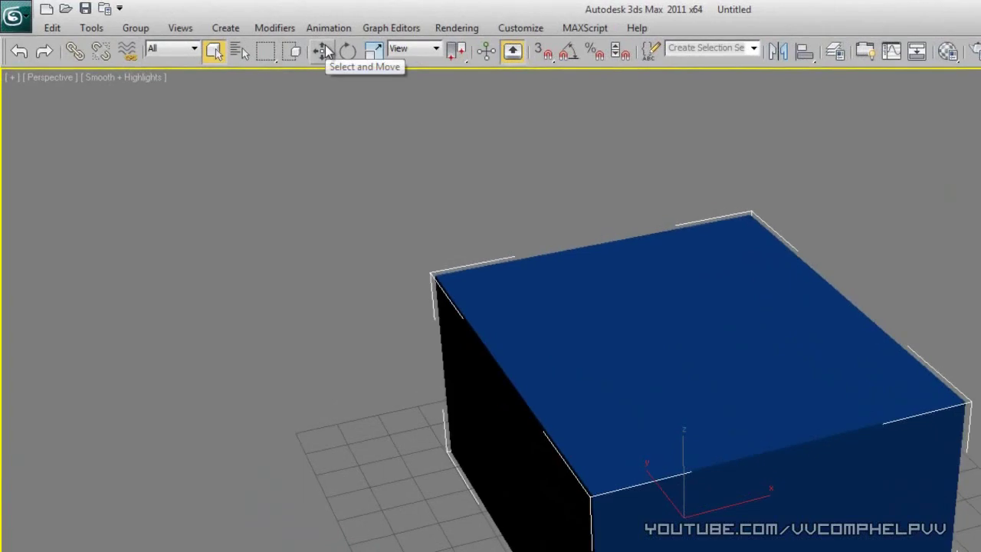
Step: Shift the box slightly with Select and Move, and turn on the transform gizmo
left_click(325, 46)
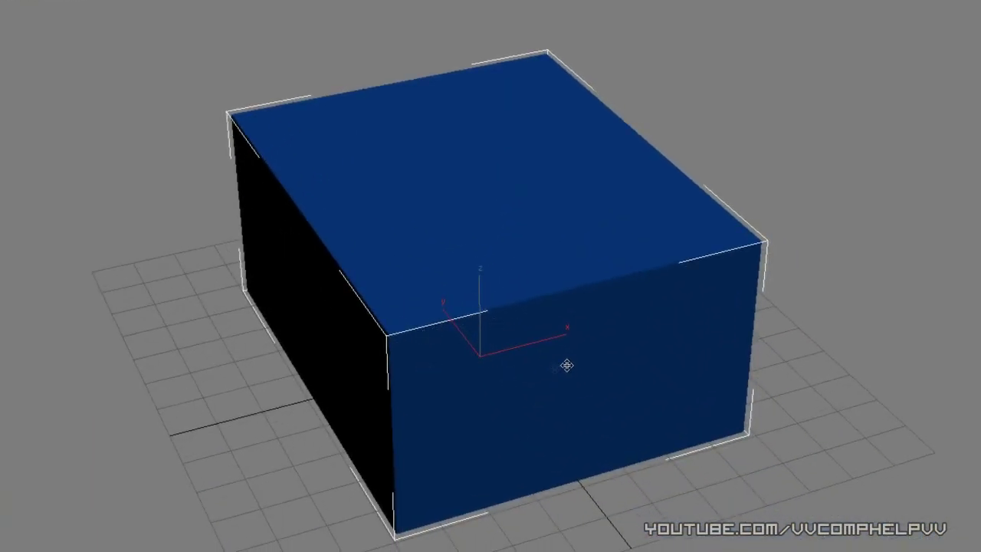
left_click_drag(566, 365, 508, 353)
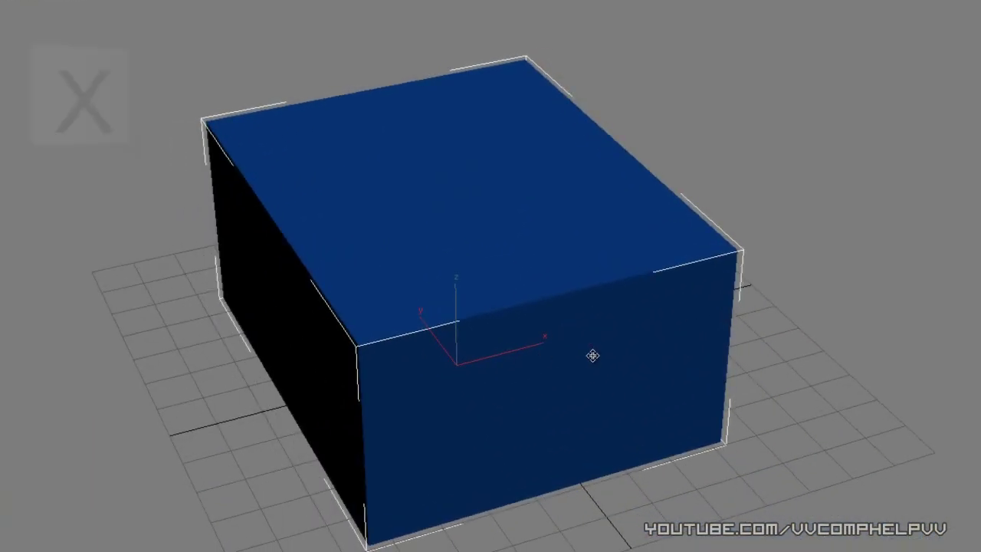
key("x")
key("x")
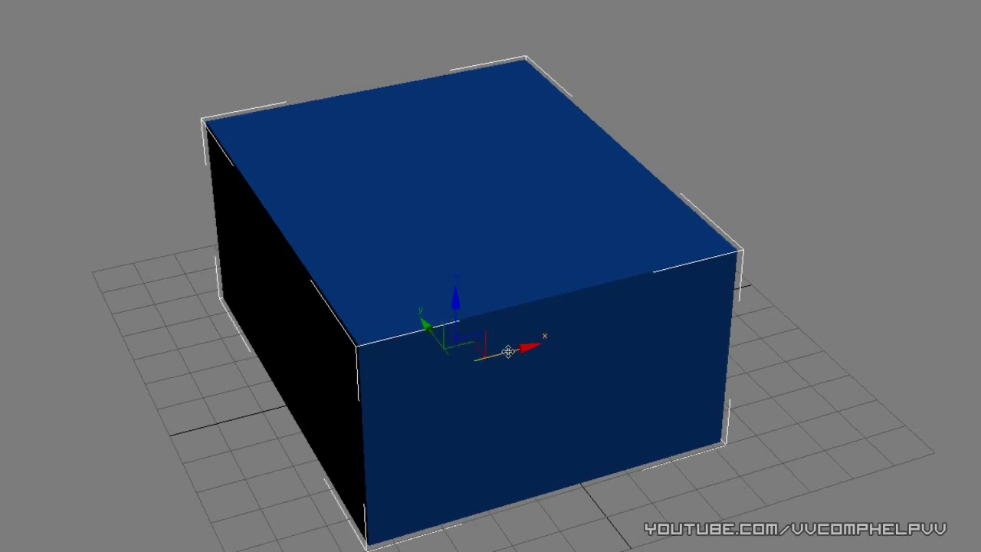
Step: Move the box along its X axis to about X 26.4 using the gizmo
left_click_drag(505, 353, 614, 313)
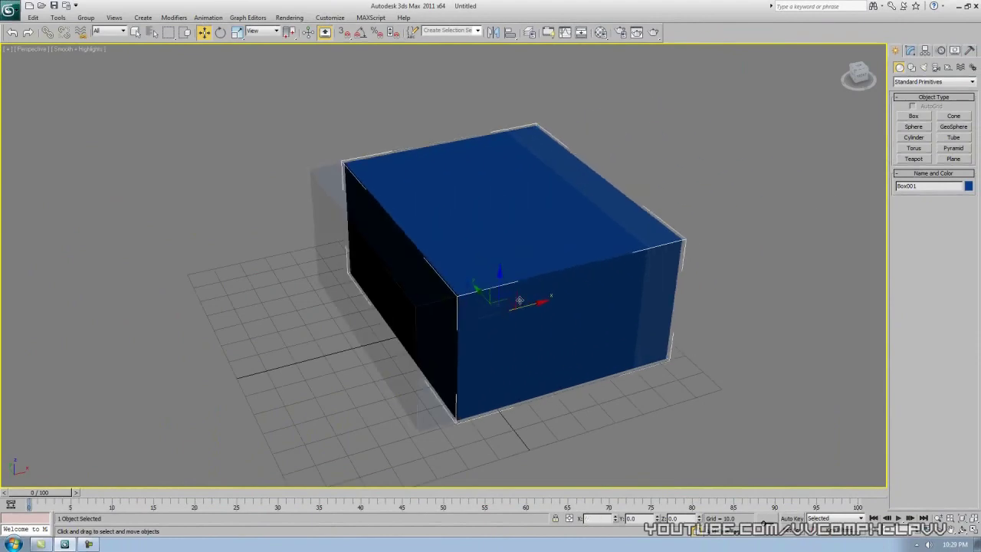
left_click_drag(519, 300, 490, 346)
mouse_move(510, 354)
middle_mouse_down("alt")
mouse_move(529, 355)
mouse_move(513, 349)
middle_mouse_up("alt")
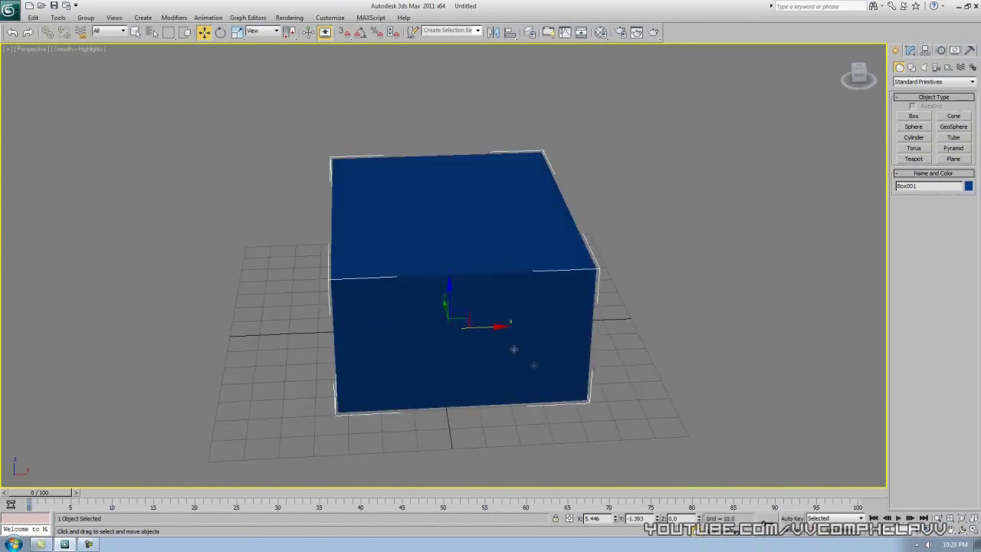
left_click_drag(481, 327, 541, 337)
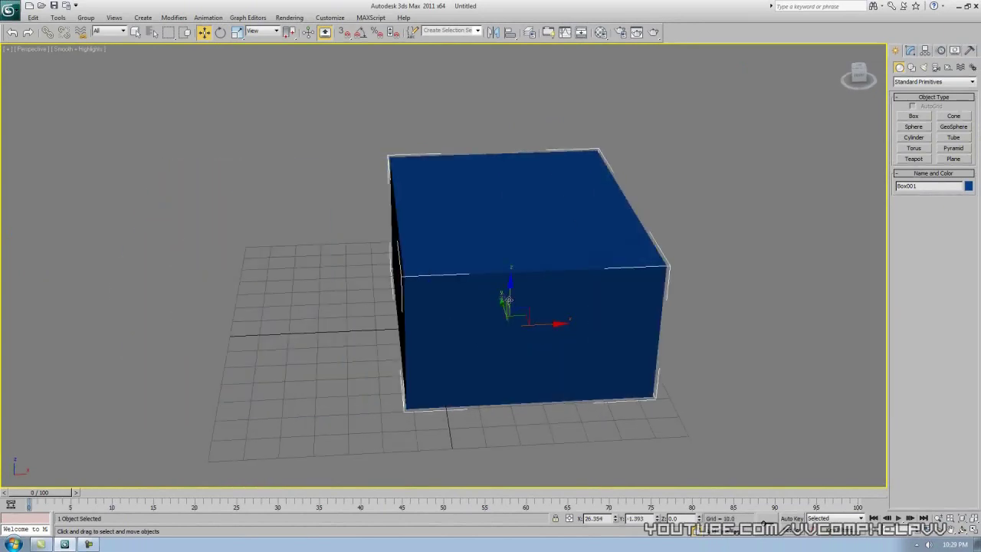
Step: Move the box along the Z and Y axes to about Y -15.2 and Z 10.6
mouse_move(508, 299)
left_mouse_down()
mouse_move(511, 154)
mouse_move(514, 307)
left_mouse_up()
middle_click_drag(514, 307, 543, 326, "alt")
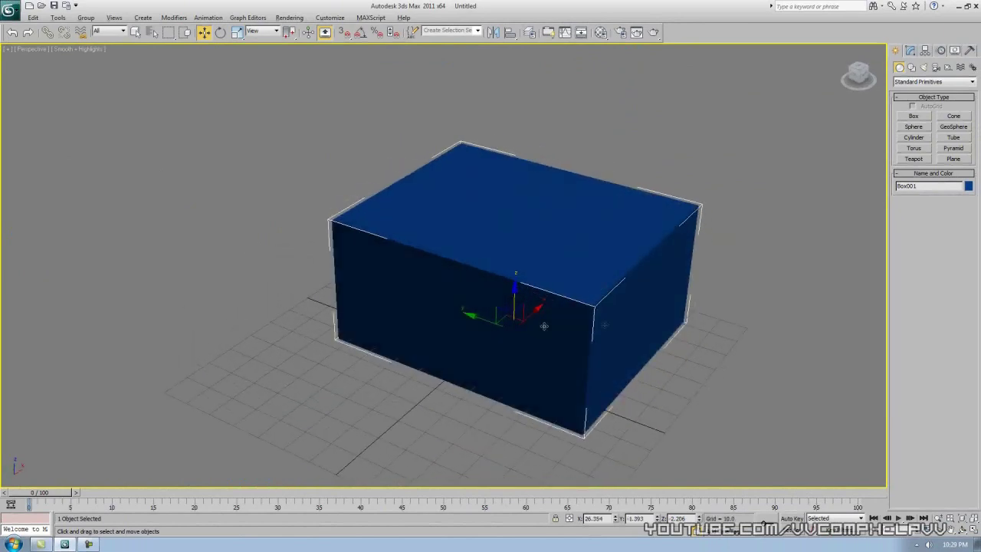
left_click_drag(479, 320, 578, 341)
middle_click_drag(578, 341, 546, 318, "alt")
left_click_drag(546, 318, 554, 282)
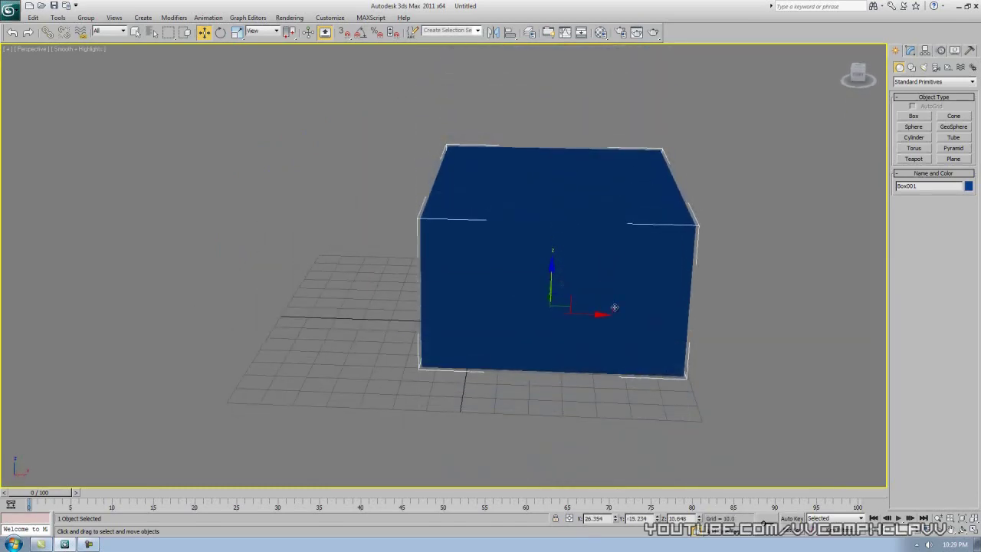
Step: Toggle the selection brackets around the box so they are hidden
middle_click_drag(616, 306, 497, 329)
scroll(508, 300, "up", 5)
scroll(501, 304, "down", 7)
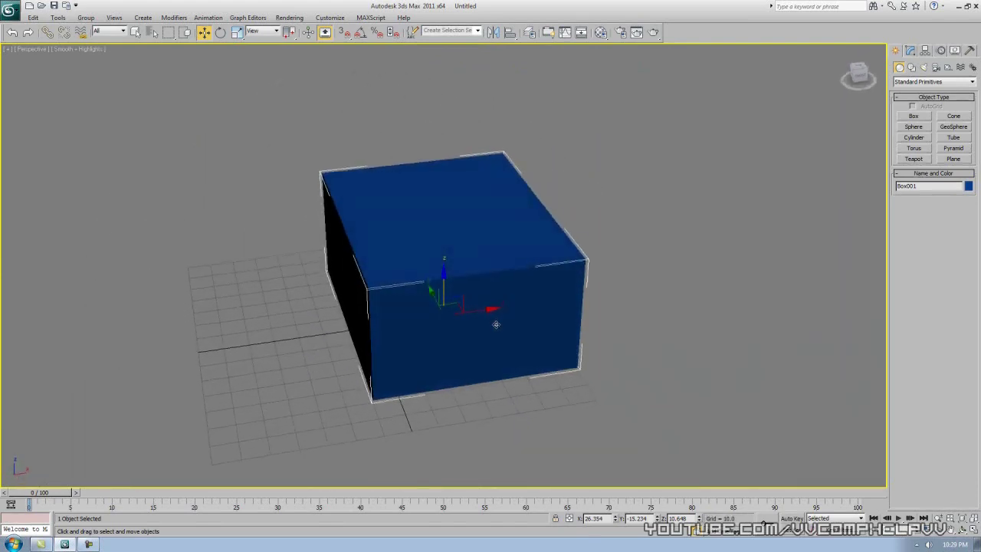
key("j")
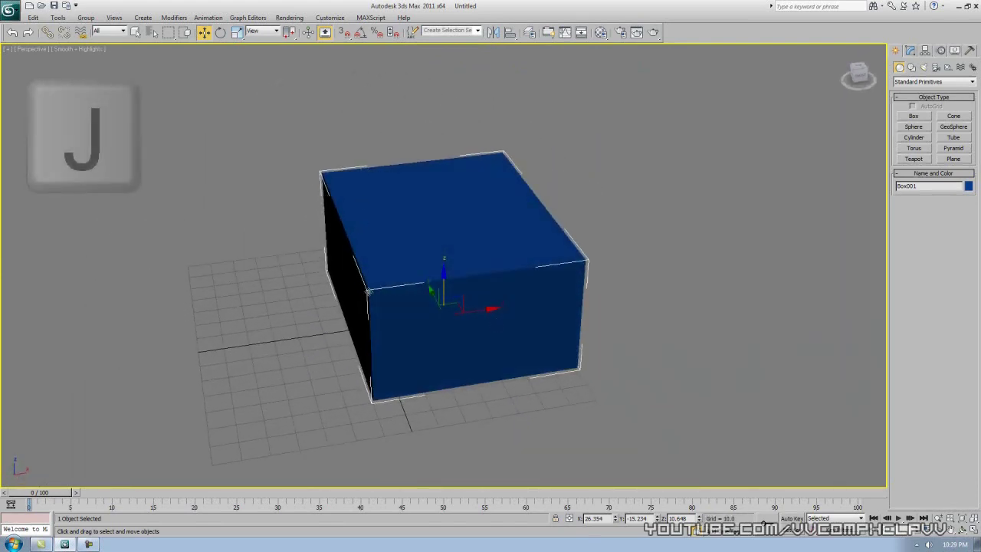
key("j")
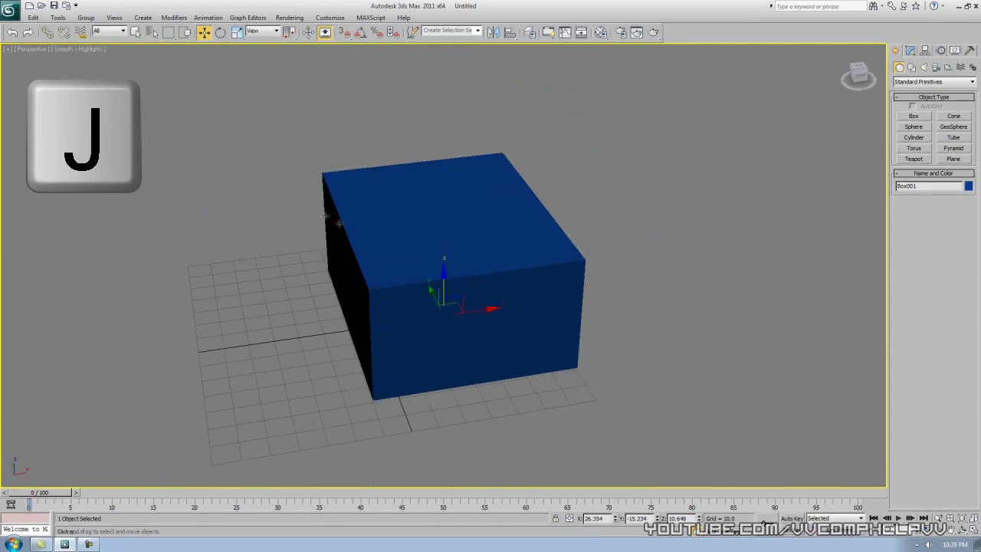
Step: Move the box along X to about X 18.7, with the four-viewport layout restored
middle_click_drag(373, 238, 458, 305, "alt")
left_click_drag(475, 310, 438, 314)
key("alt+w")
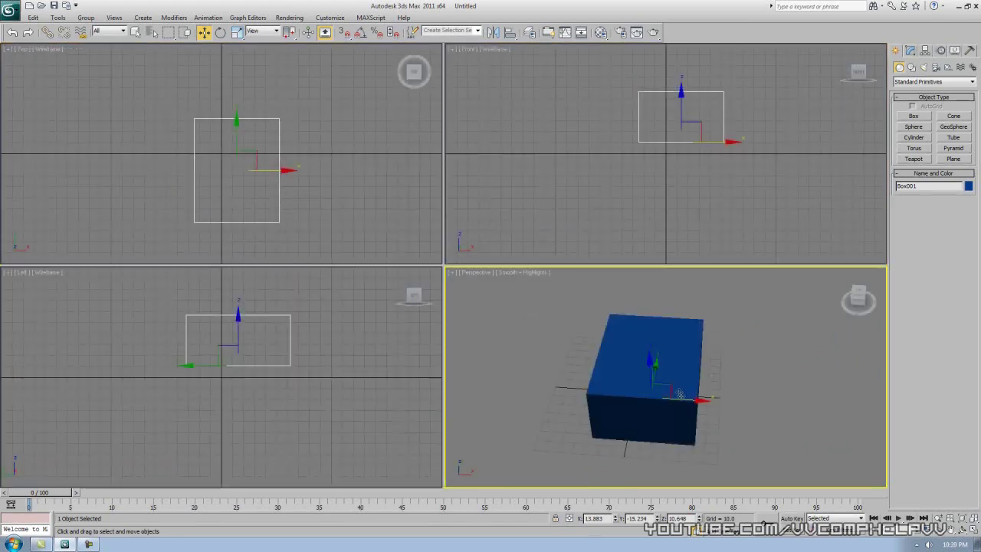
mouse_move(685, 407)
left_mouse_down()
mouse_move(820, 405)
mouse_move(636, 401)
mouse_move(694, 415)
left_mouse_up()
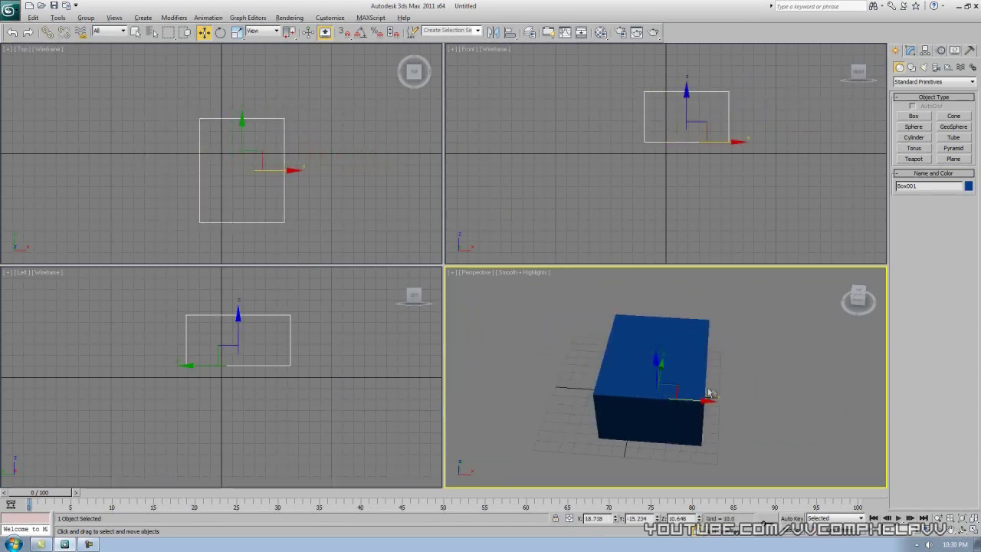
Step: Maximize the Perspective viewport and move the box to about X -3.9, Y 3.1, Z -0.2
key("alt+w")
middle_click_drag(587, 360, 648, 346, "alt")
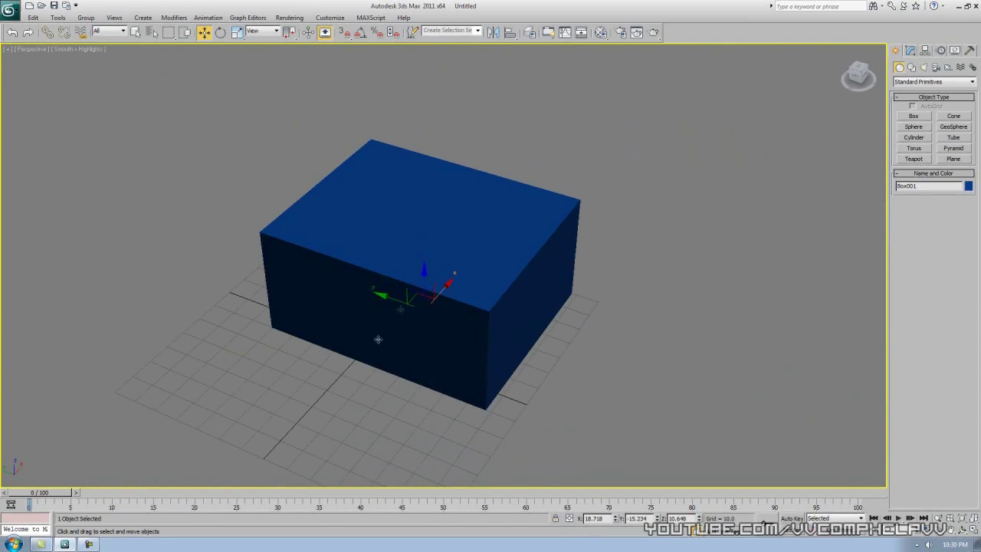
left_click_drag(423, 285, 340, 338)
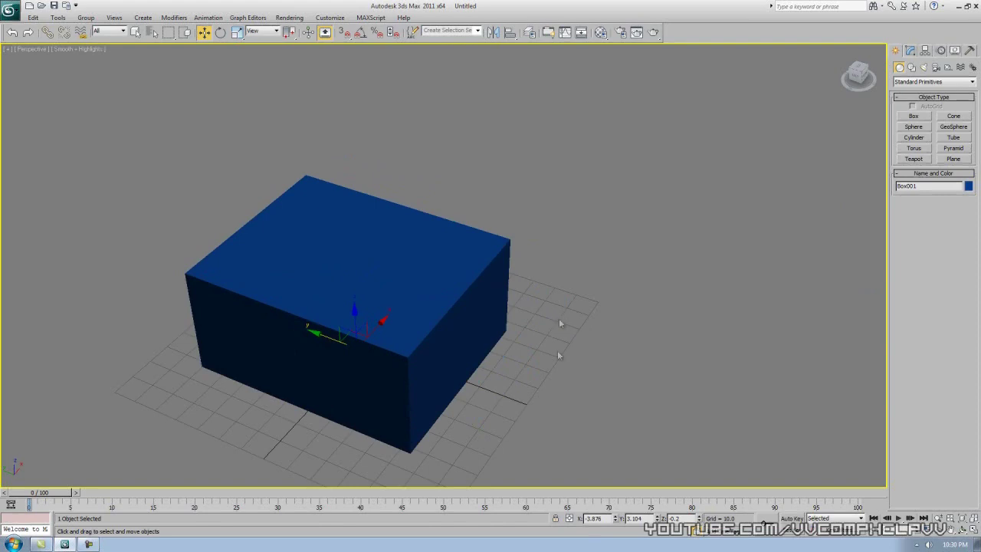
Step: Restore the four-viewport layout with the Maximize Viewport Toggle
middle_click_drag(534, 339, 490, 399, "alt")
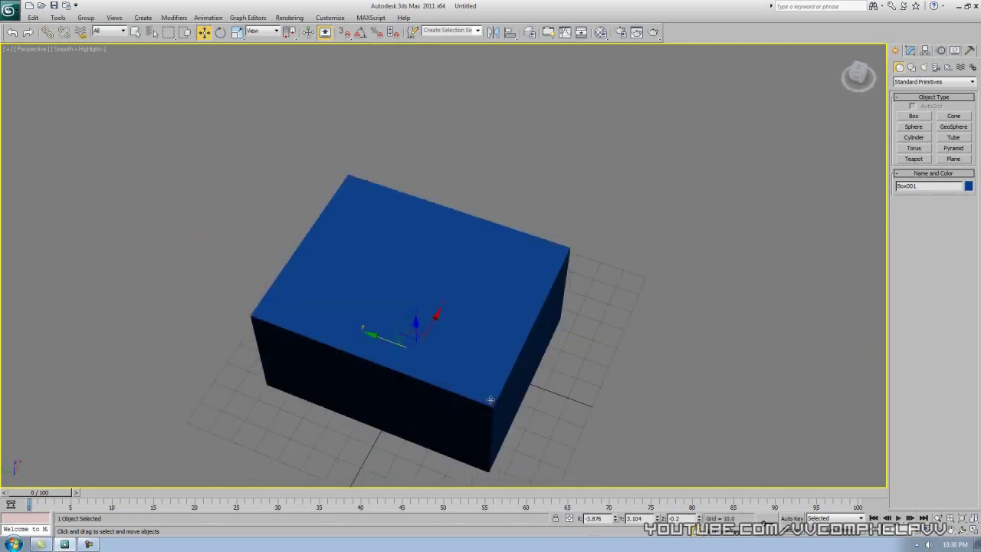
key("alt")
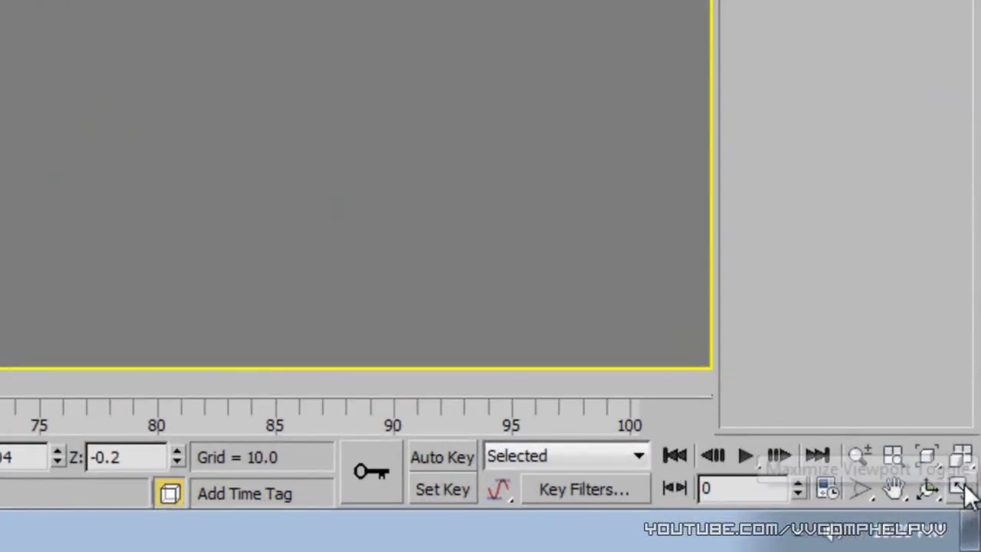
left_click(964, 489)
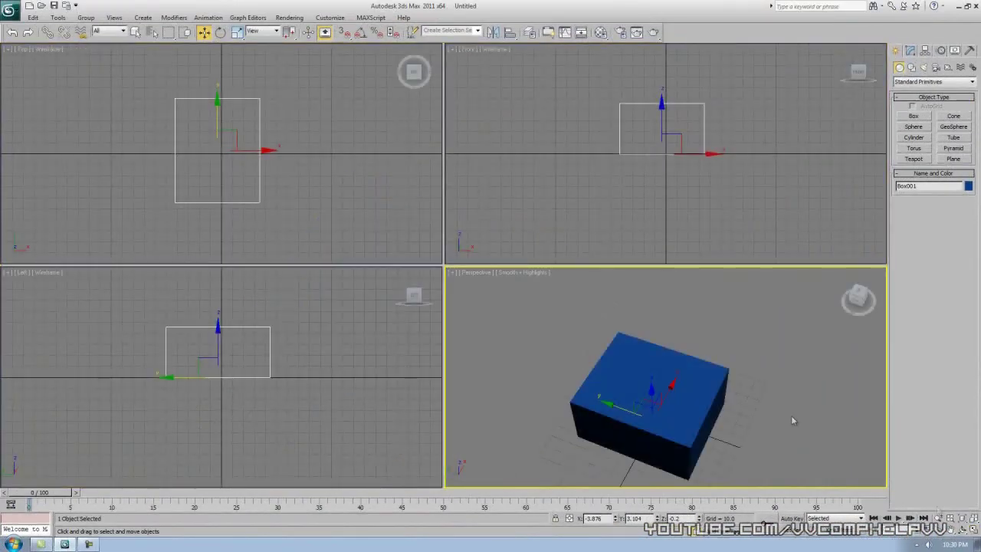
Step: Activate the Front viewport and move the box about 3.6 units along the X axis there
right_click(387, 188)
right_click(564, 190)
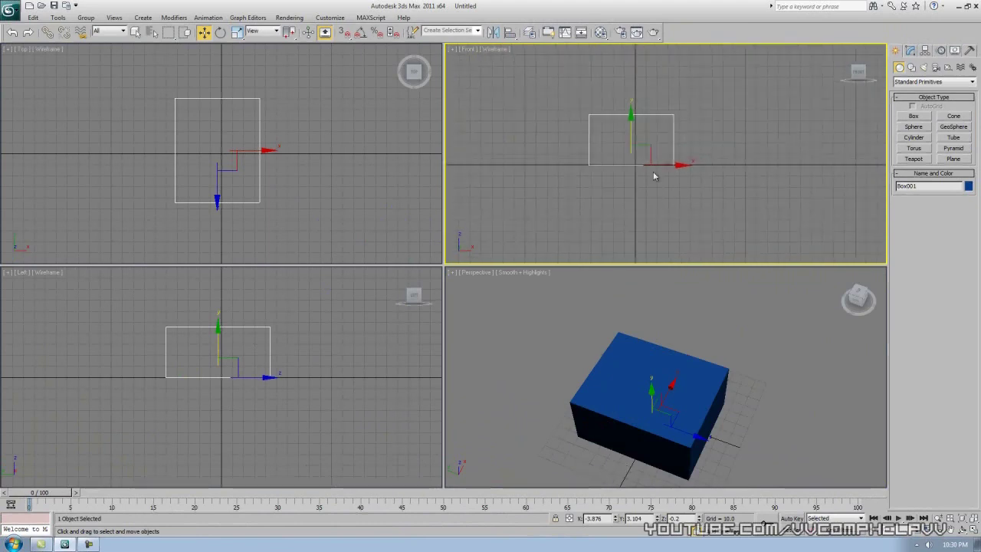
scroll(654, 176, "up", 5)
middle_click_drag(652, 177, 733, 174)
scroll(806, 200, "down", 3)
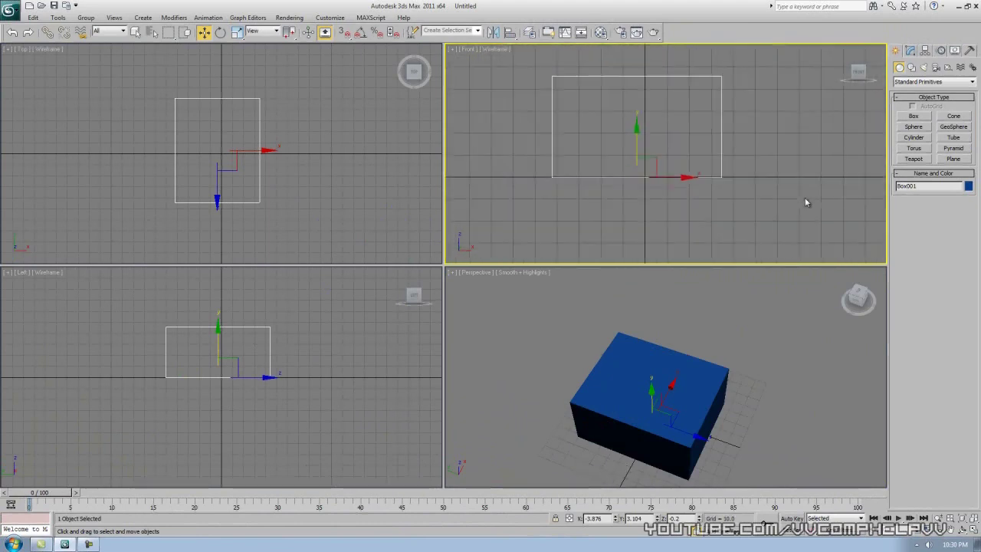
scroll(766, 186, "down", 2)
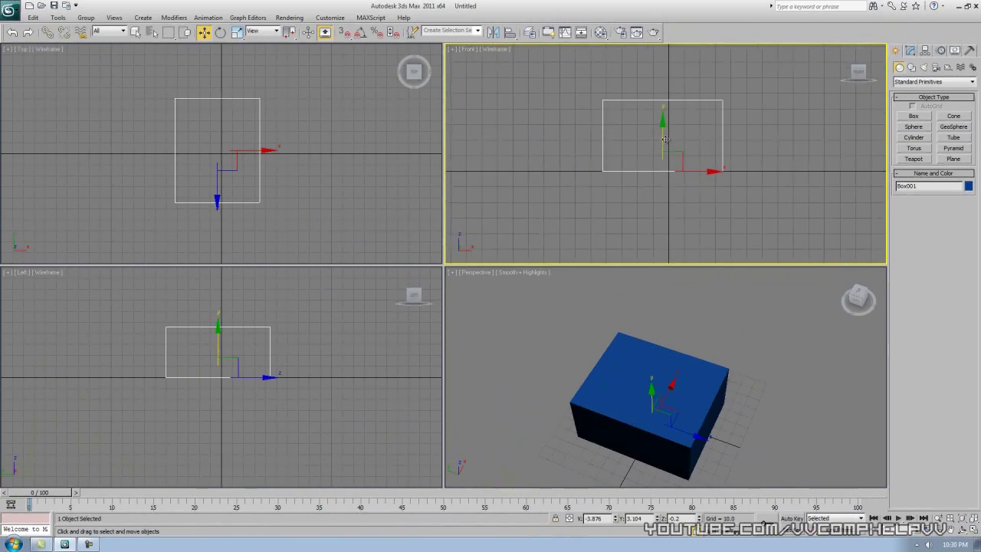
left_click_drag(662, 141, 701, 176)
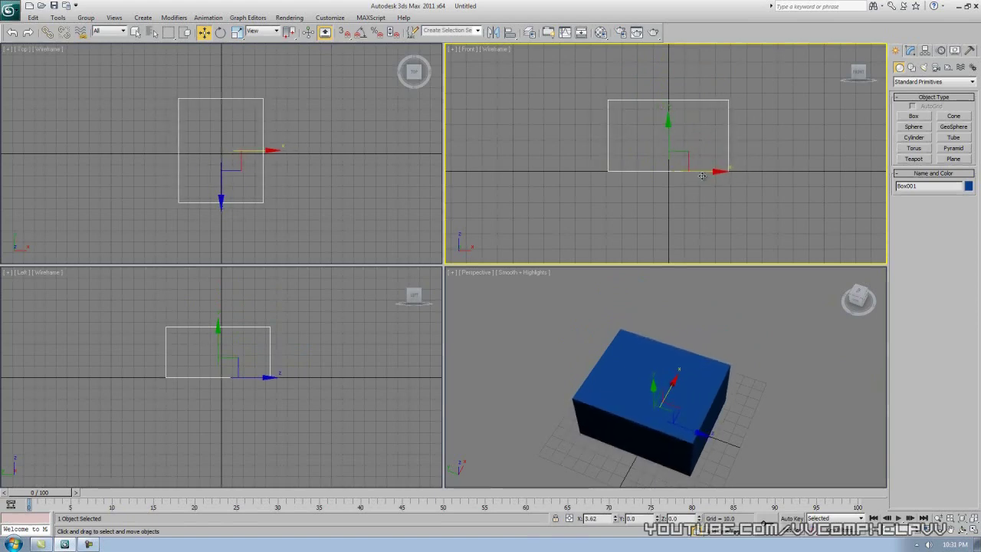
Step: Move the box in the Top viewport to about X -4.5, Y 24.5
left_click(218, 156)
mouse_move(243, 133)
left_mouse_down()
mouse_move(262, 147)
mouse_move(212, 132)
mouse_move(280, 110)
mouse_move(238, 205)
mouse_move(264, 126)
mouse_move(246, 170)
mouse_move(230, 143)
left_mouse_up()
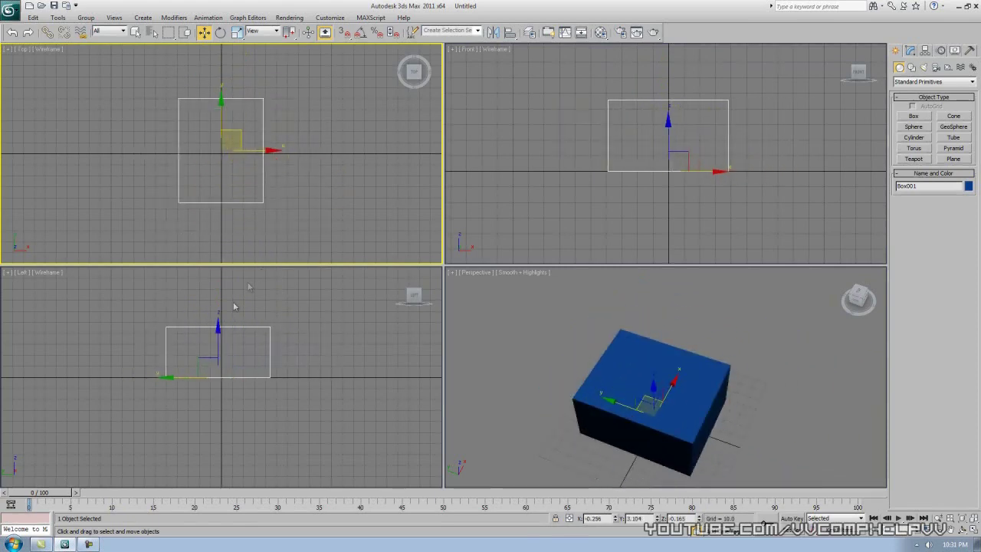
left_click(218, 343)
mouse_move(218, 337)
left_mouse_down()
mouse_move(218, 308)
mouse_move(227, 345)
left_mouse_up()
mouse_move(255, 378)
left_mouse_down()
mouse_move(304, 379)
mouse_move(260, 382)
left_mouse_up()
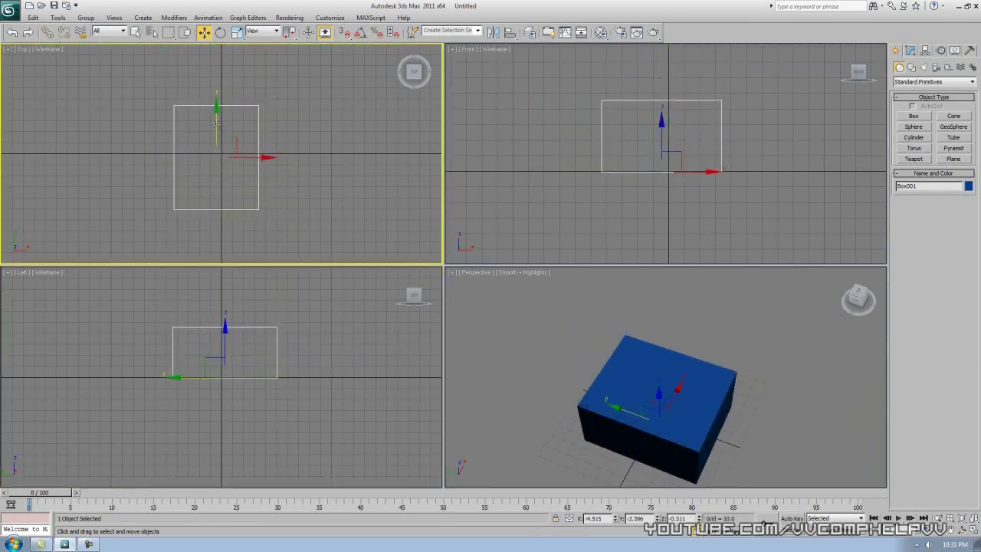
left_click_drag(218, 122, 218, 92)
Step: Try moving the box vertically in the Left viewport and revert the moves
right_click(215, 370)
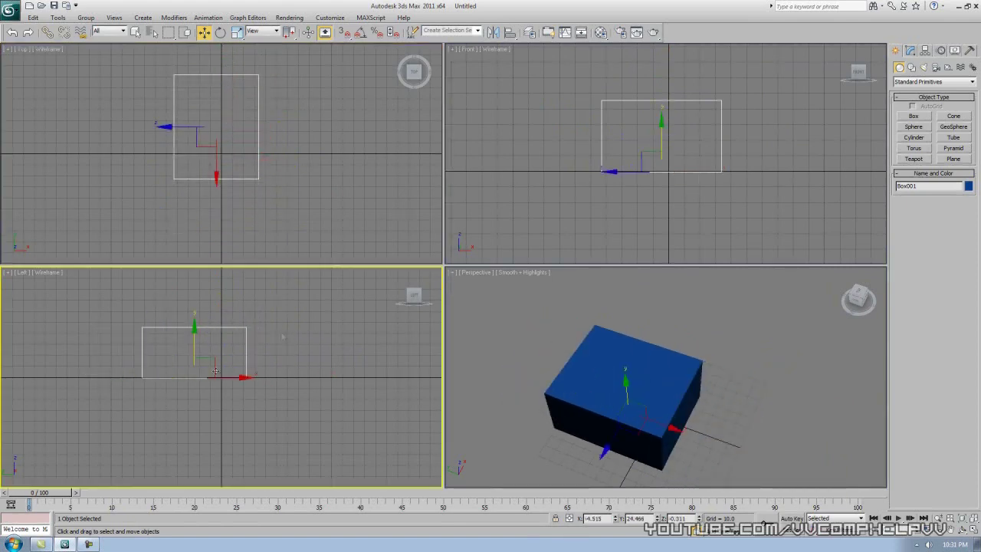
left_click_drag(207, 365, 213, 318)
right_click(213, 318)
key("ctrl+z")
mouse_move(193, 352)
left_mouse_down()
mouse_move(196, 230)
mouse_move(197, 375)
mouse_move(197, 339)
left_mouse_up()
right_click(197, 340)
Step: Activate the Top viewport and move the box along the Y axis to about Y 11.9
right_click(237, 167)
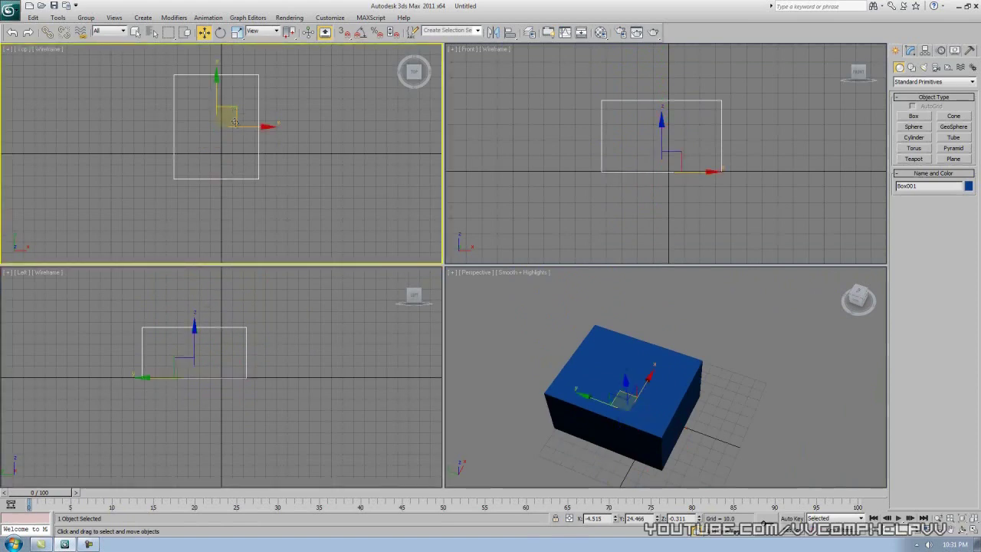
left_click_drag(215, 98, 230, 112)
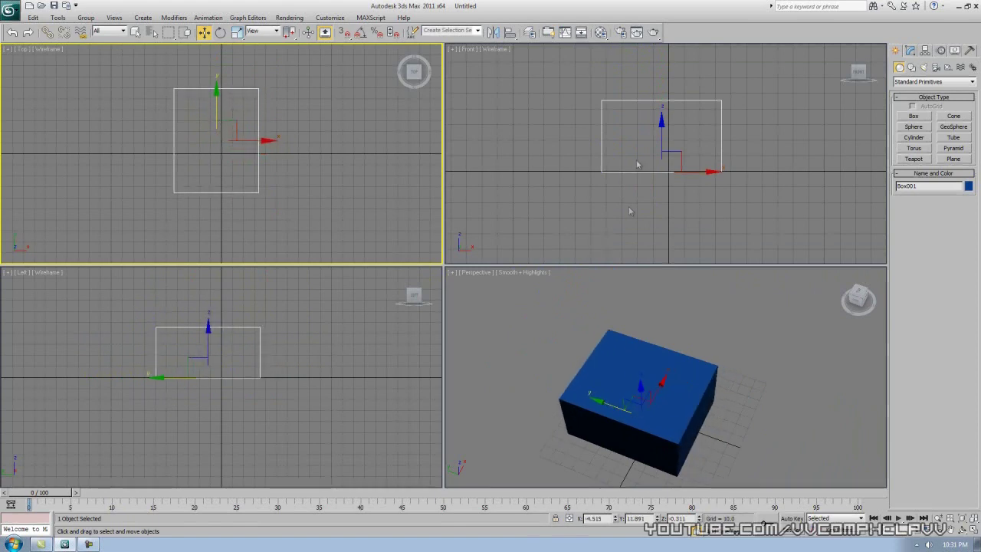
left_click(660, 125)
left_click(663, 146)
right_click(670, 165)
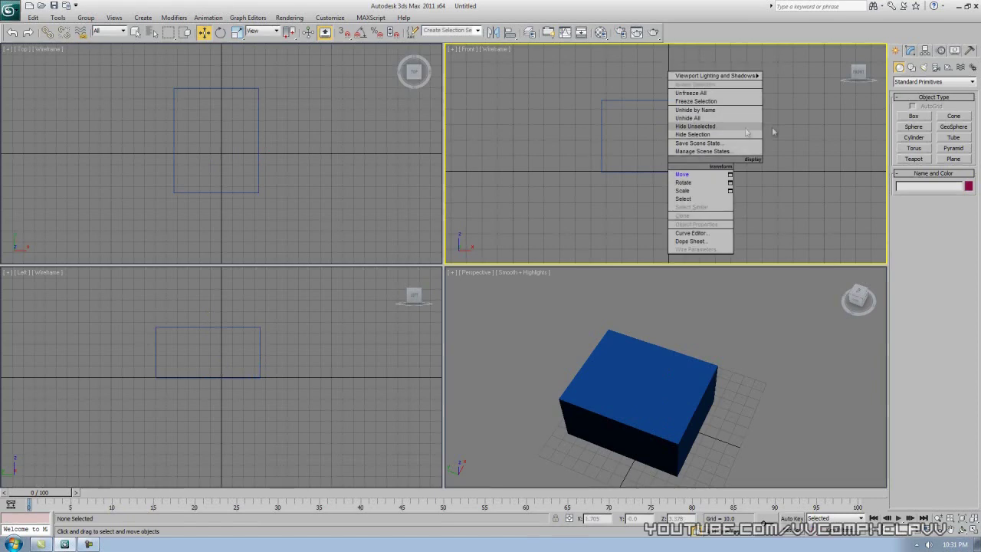
left_click(671, 169)
left_click_drag(709, 159, 666, 138)
Step: Deselect and reselect the box in the Perspective viewport with the Select Object tool
left_click(741, 433)
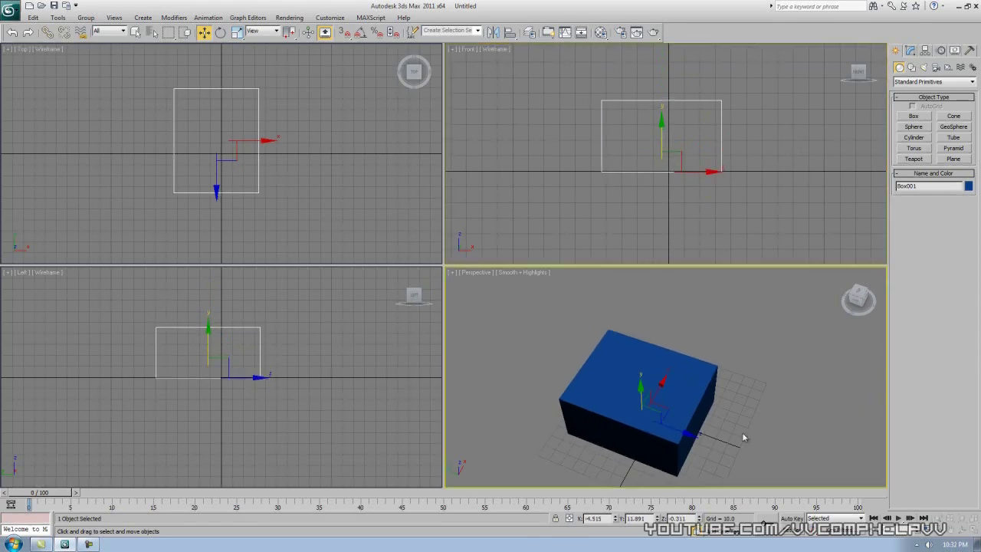
middle_click_drag(714, 429, 652, 400, "alt")
left_click(647, 400)
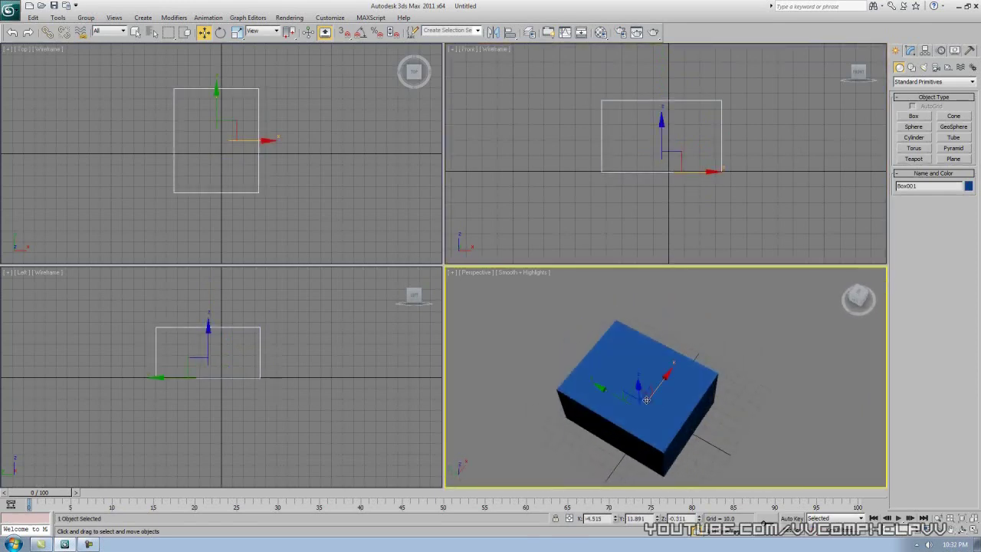
middle_click_drag(647, 399, 702, 414, "alt")
key("w")
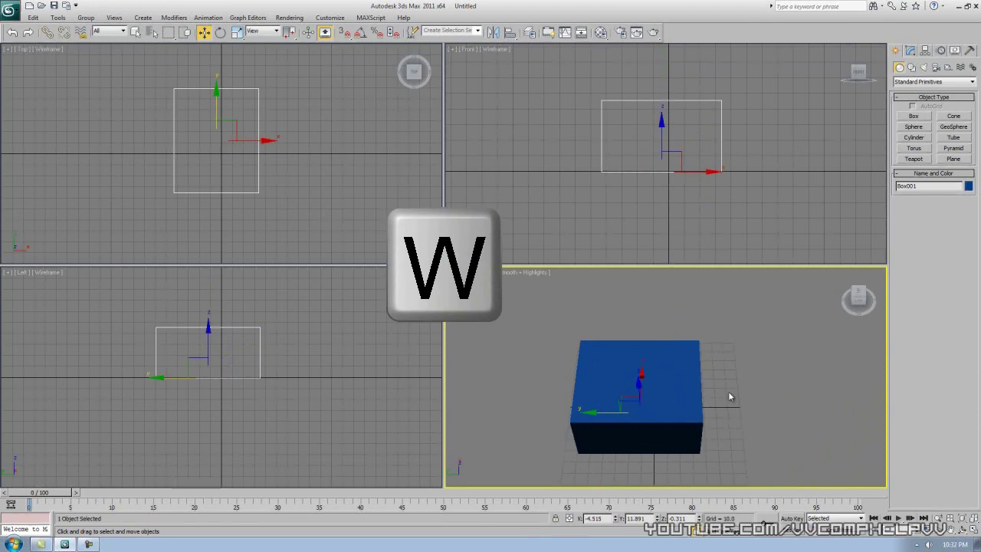
left_click(136, 32)
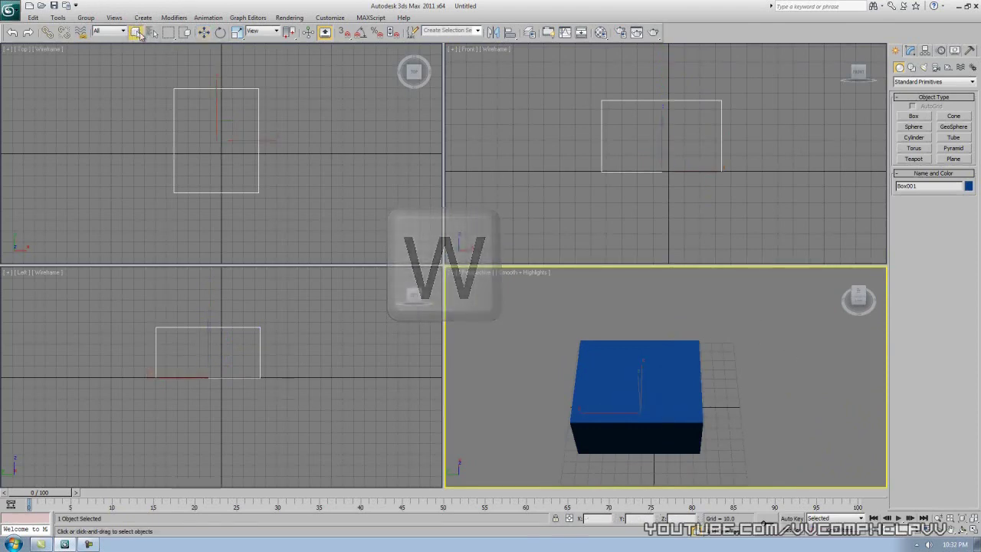
left_click(808, 334)
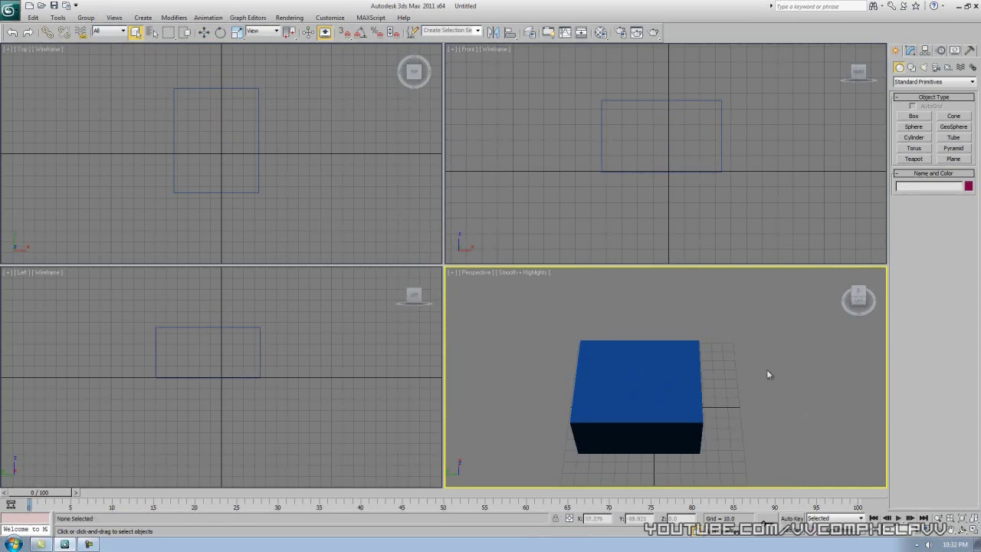
left_click(694, 398)
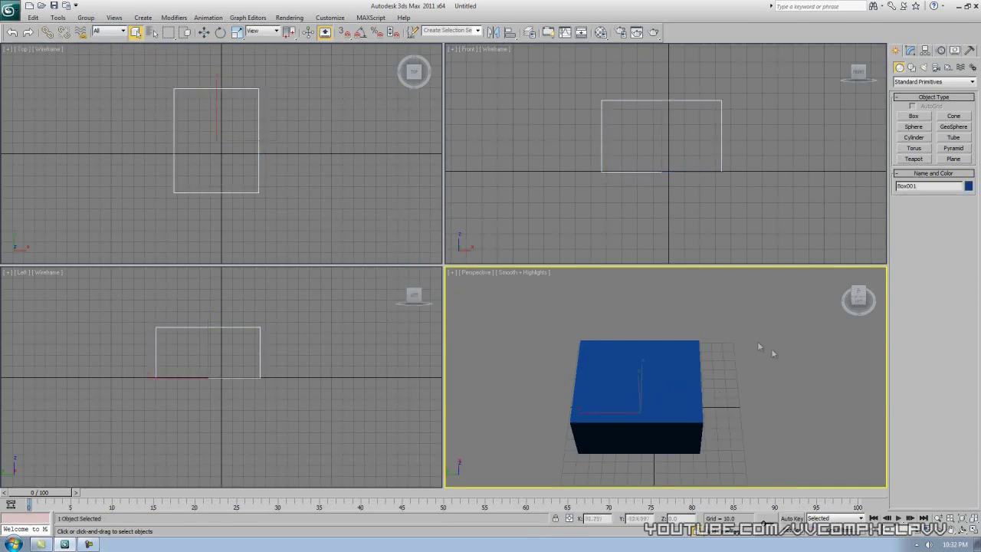
Step: Maximize the Perspective viewport and move the box along the Y axis to about Y -3.1
key("w")
middle_click_drag(645, 418, 383, 354, "alt")
key("alt+w")
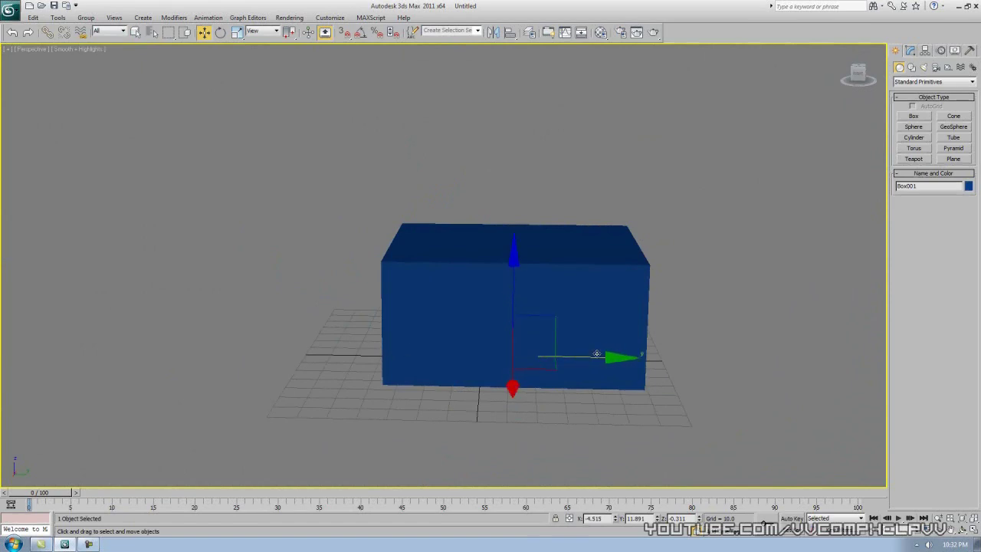
left_click_drag(594, 357, 557, 358)
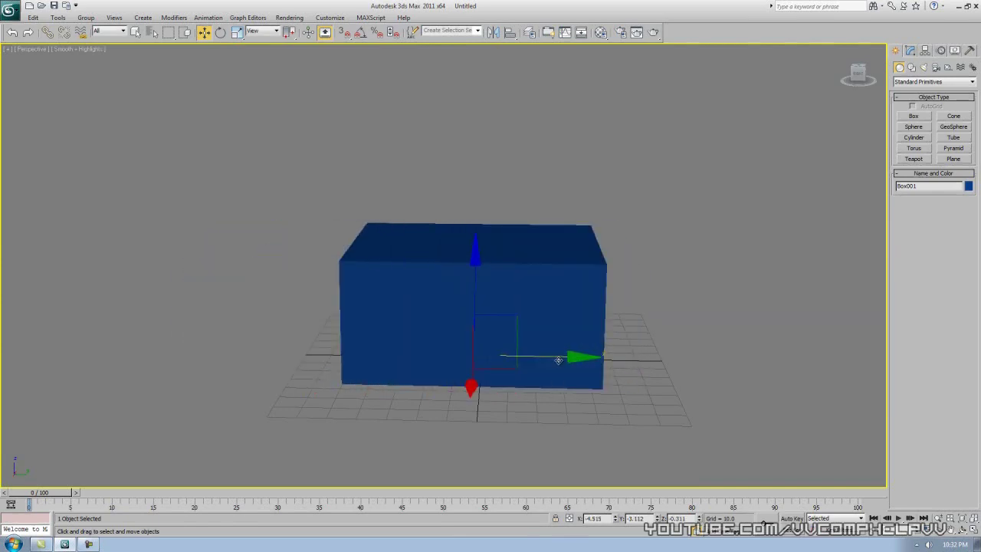
Step: Try rotating the box about its Y and Z axes with Select and Rotate, cancelling each rotation
middle_click_drag(517, 312, 496, 300, "alt")
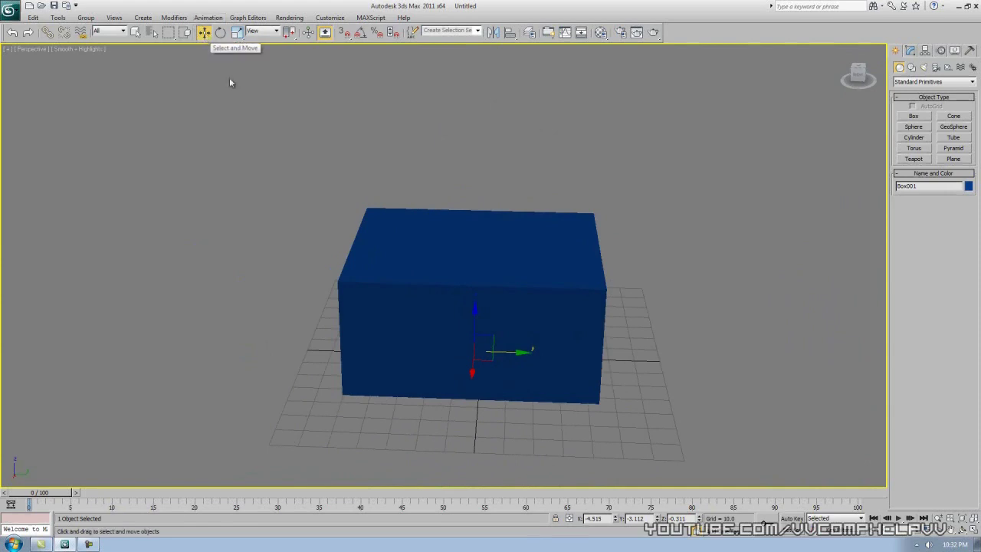
middle_click_drag(614, 306, 623, 311)
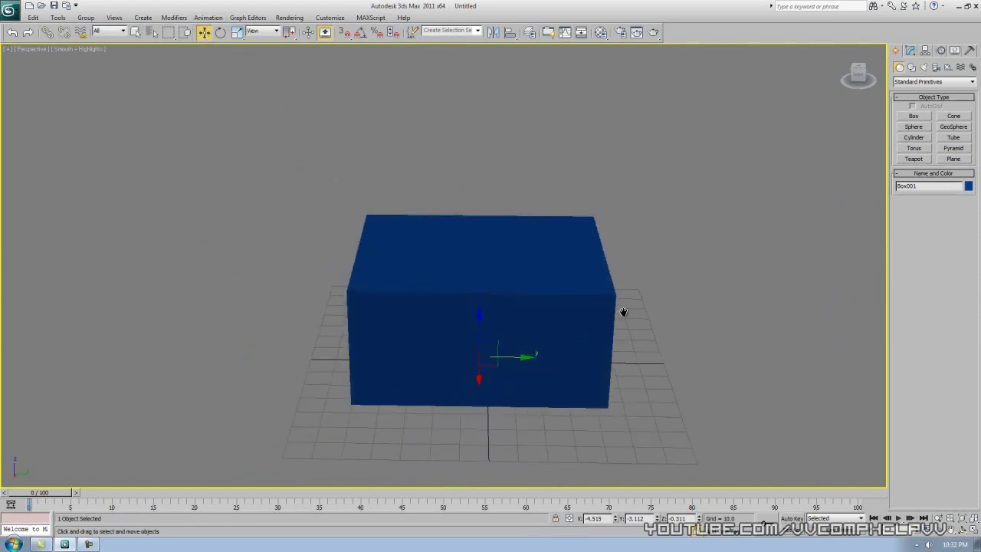
left_click(221, 33)
key("e")
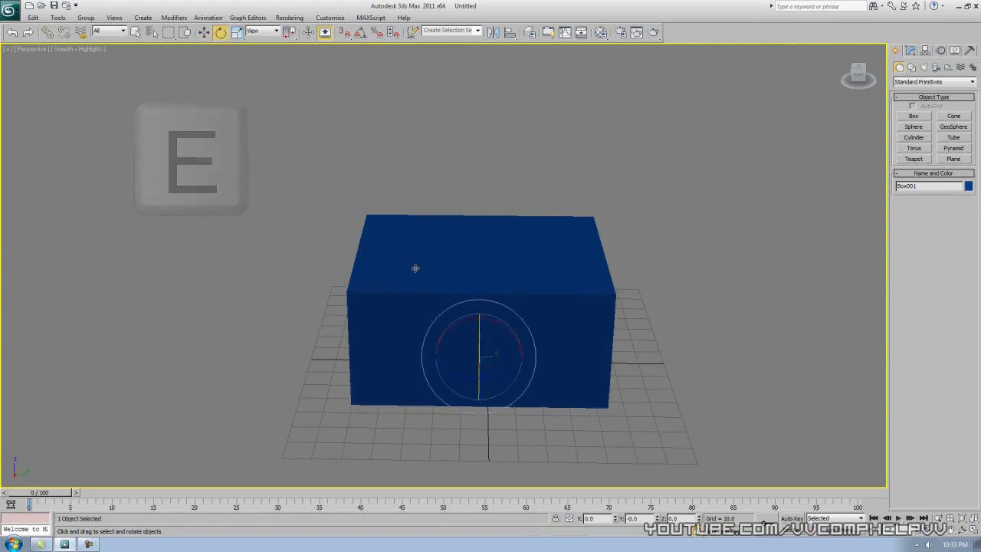
left_click_drag(478, 331, 439, 331)
right_click(475, 334)
right_click(440, 330)
mouse_move(459, 378)
left_mouse_down()
mouse_move(505, 383)
mouse_move(411, 376)
mouse_move(526, 390)
mouse_move(456, 397)
left_mouse_up()
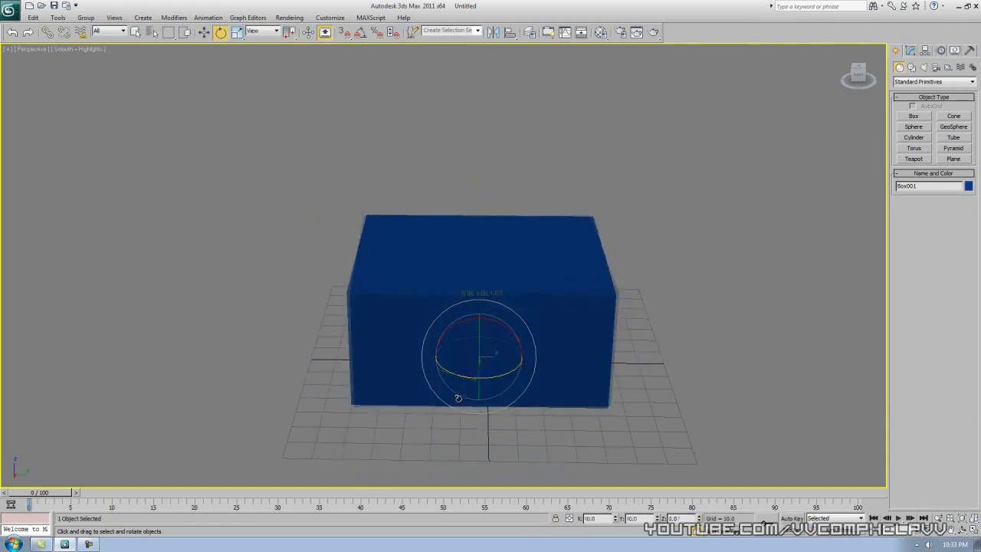
right_click(455, 396)
Step: Try rotating the box with single gizmo rings from other view angles and undo the rotation
middle_click_drag(414, 298, 503, 333, "alt")
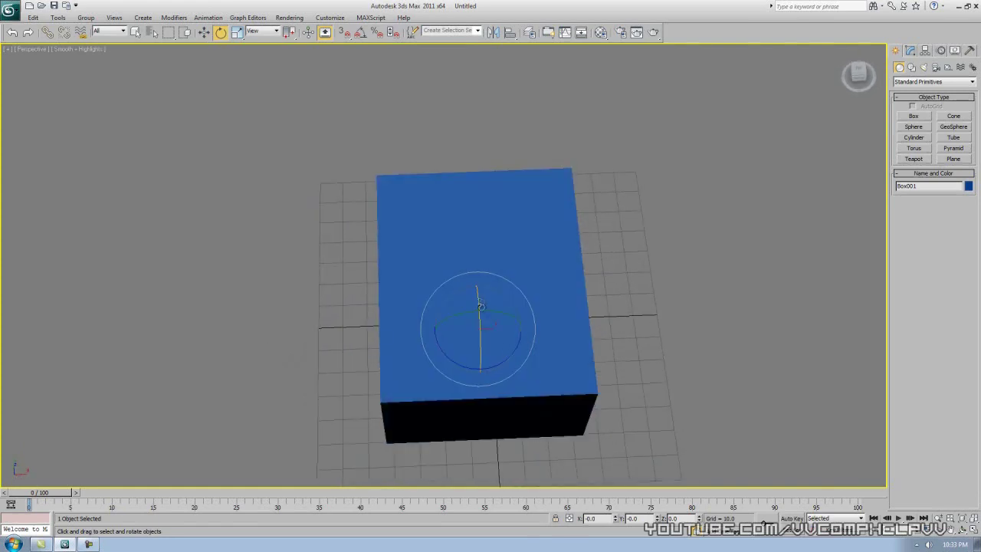
mouse_move(481, 306)
left_mouse_down()
mouse_move(471, 322)
mouse_move(473, 308)
left_mouse_up()
middle_click_drag(604, 334, 570, 345, "alt")
key("ctrl+z")
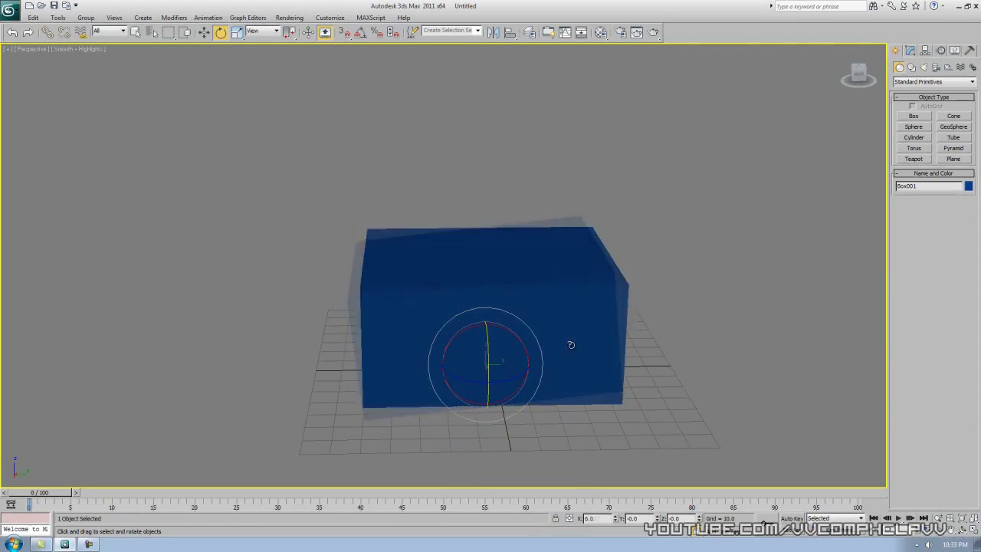
middle_click_drag(564, 350, 596, 324)
Step: Examine the Move gizmo's plane handles on the box from several angles in the maximized and four-viewport layouts
left_click_drag(522, 305, 547, 318)
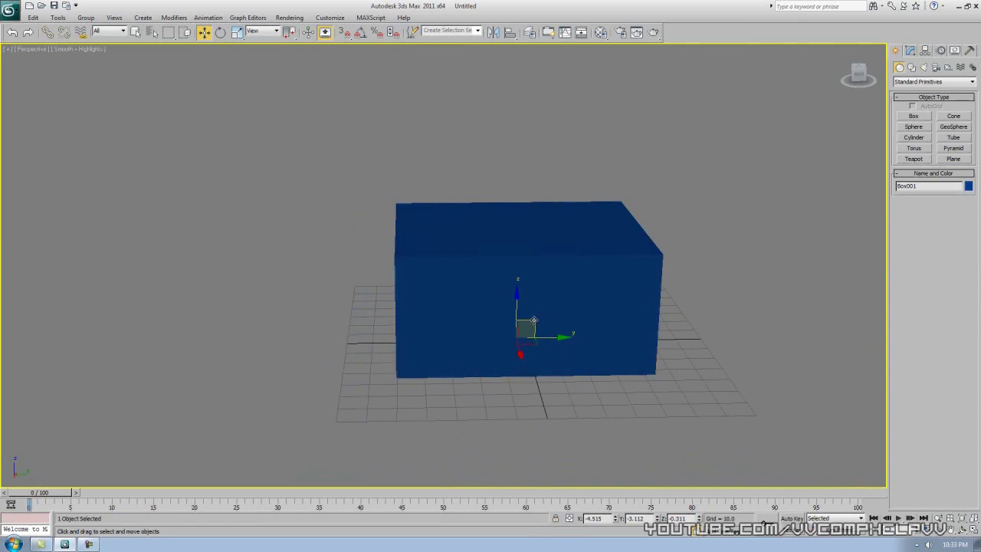
middle_click_drag(544, 320, 519, 325, "alt")
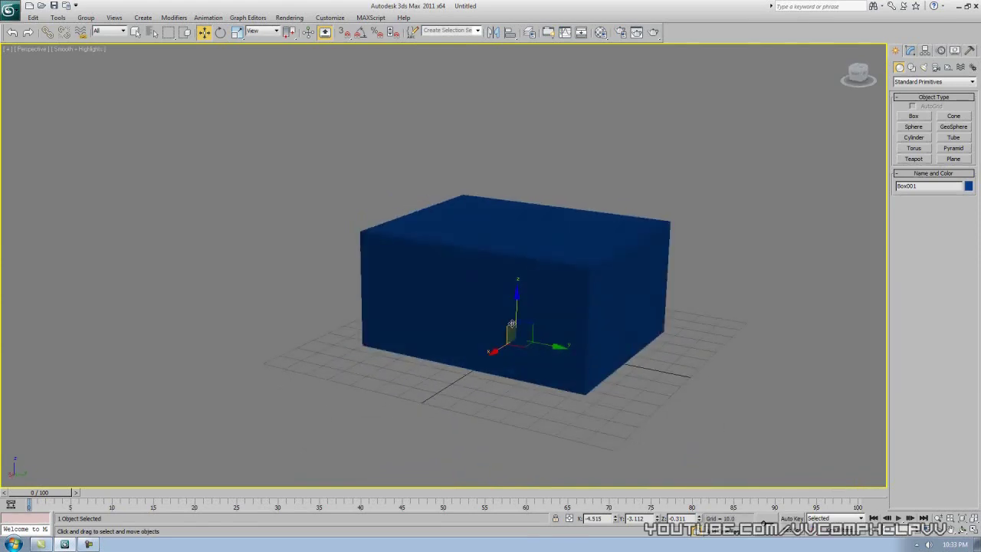
middle_click_drag(532, 326, 545, 327, "alt")
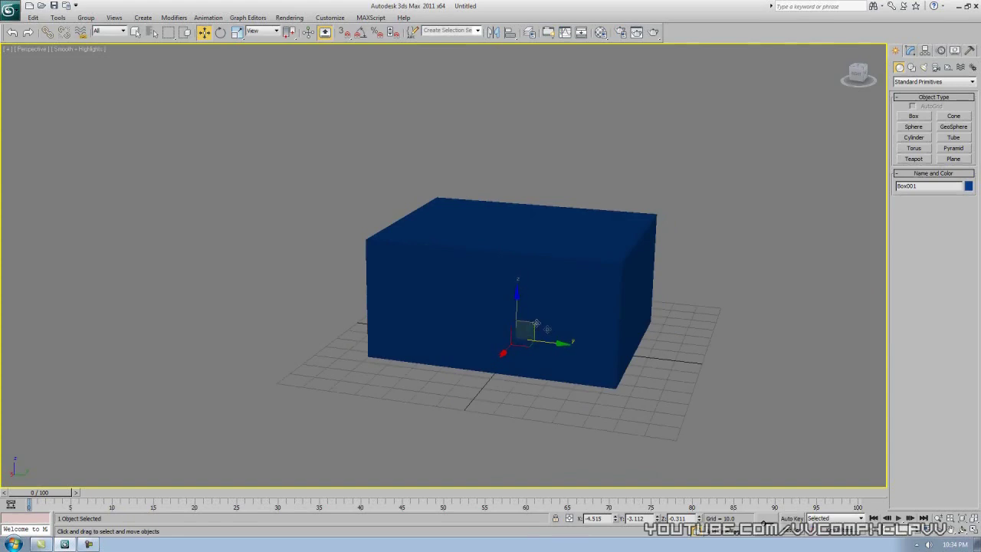
left_click_drag(536, 324, 438, 250)
key("alt+w")
left_click_drag(717, 399, 602, 450)
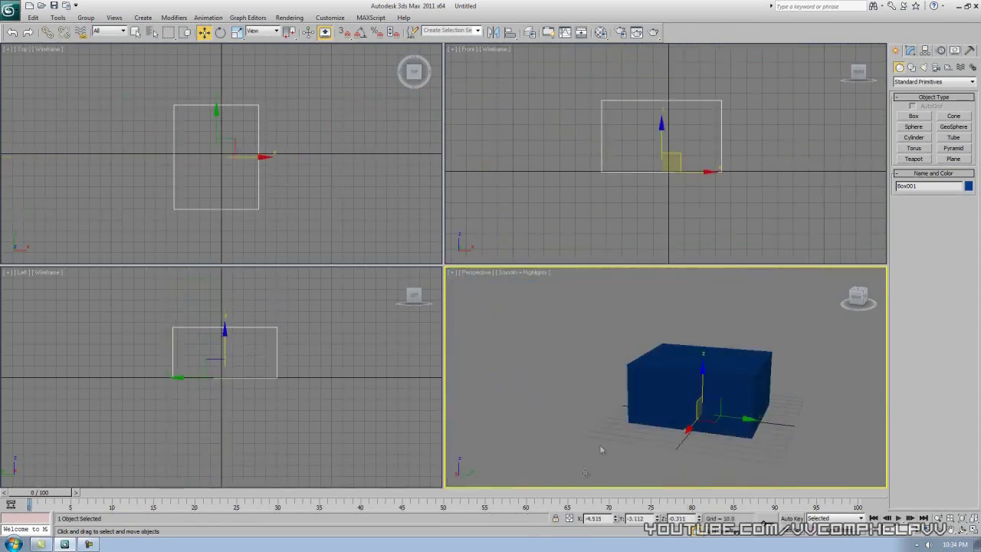
left_click_drag(711, 420, 738, 427)
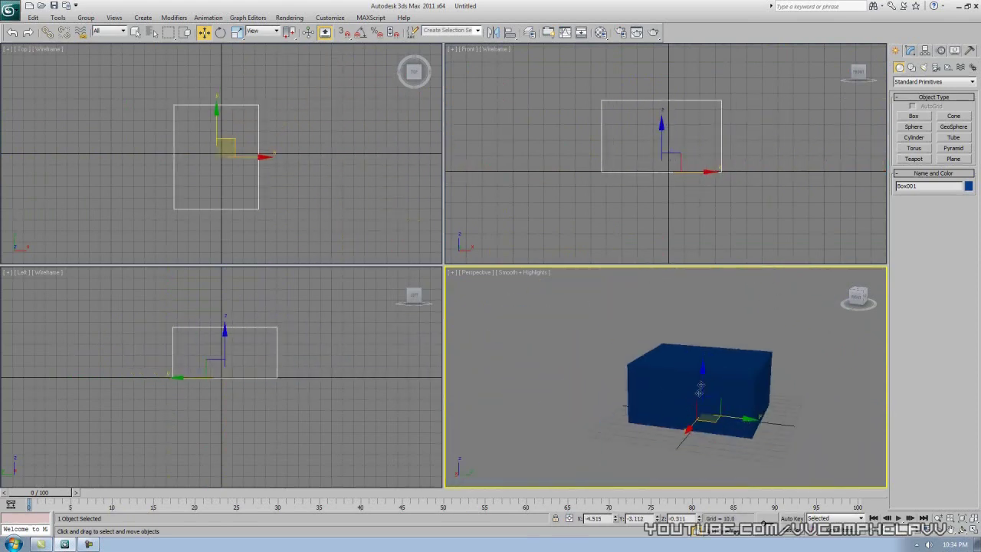
Step: Try the Move gizmo's plane handle in the Top viewport, and move the box in the Left viewport to about Y -0.3, Z -1.7
right_click(350, 191)
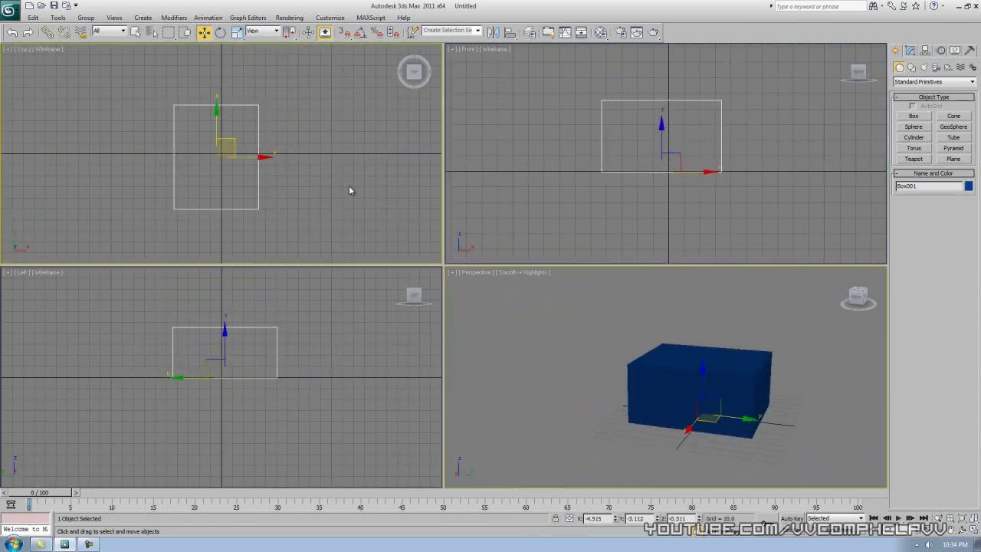
mouse_move(234, 140)
left_mouse_down()
mouse_move(181, 93)
mouse_move(254, 156)
mouse_move(230, 144)
left_mouse_up()
right_click(230, 144)
right_click(212, 365)
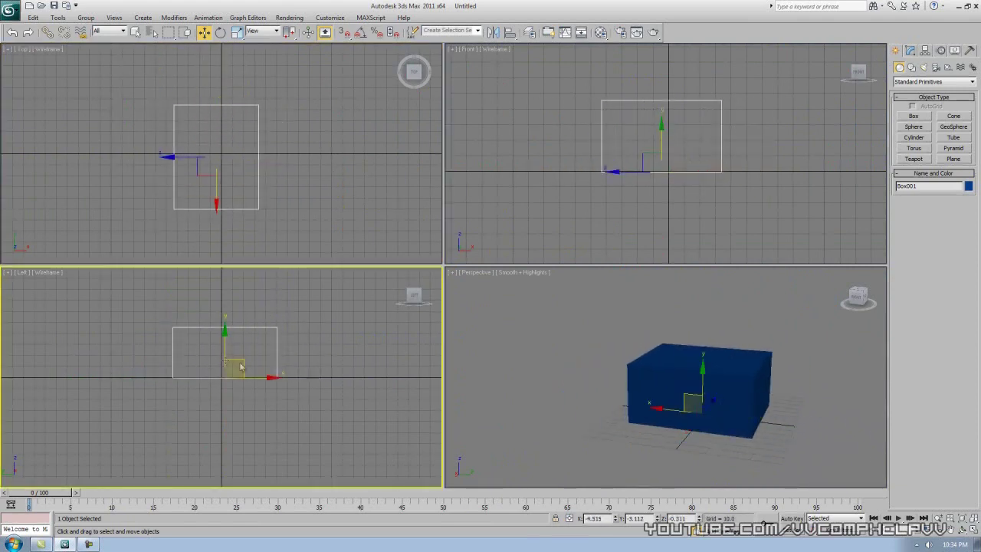
mouse_move(239, 367)
left_mouse_down()
mouse_move(239, 359)
mouse_move(313, 375)
mouse_move(234, 364)
mouse_move(248, 365)
left_mouse_up()
Step: Maximize the Perspective viewport and scale the box to about 145.3% along the Z axis
right_click(544, 377)
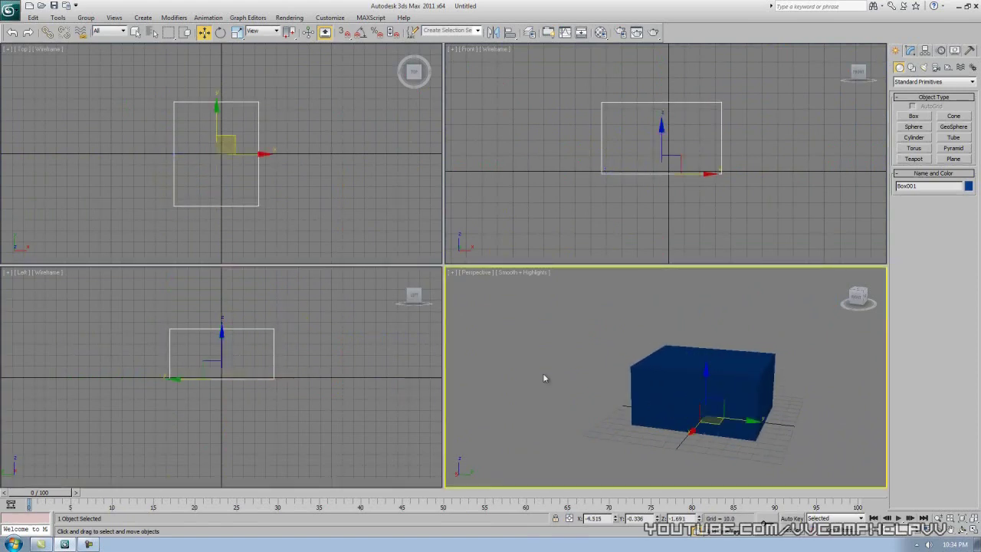
key("alt+w")
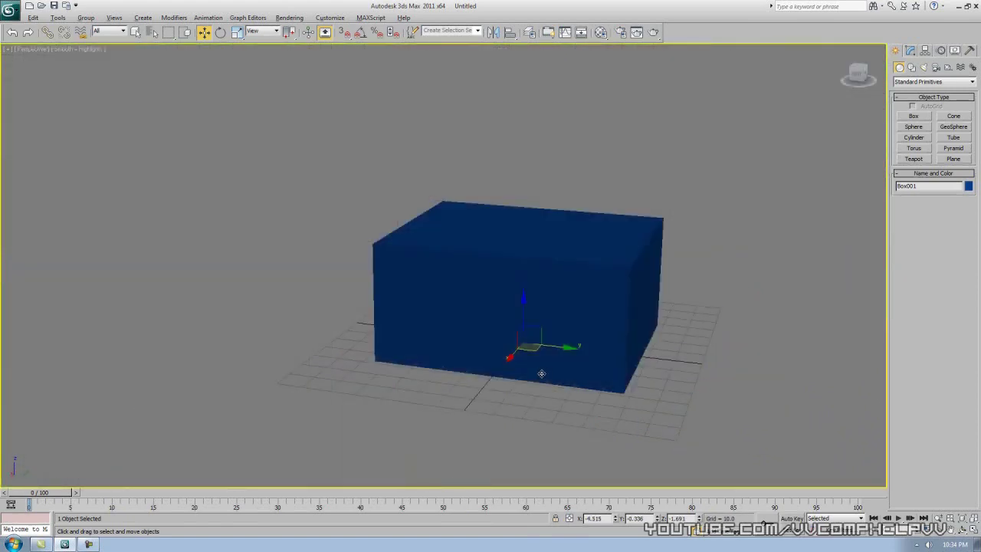
key("e")
key("w")
key("e")
left_click_drag(528, 321, 546, 328)
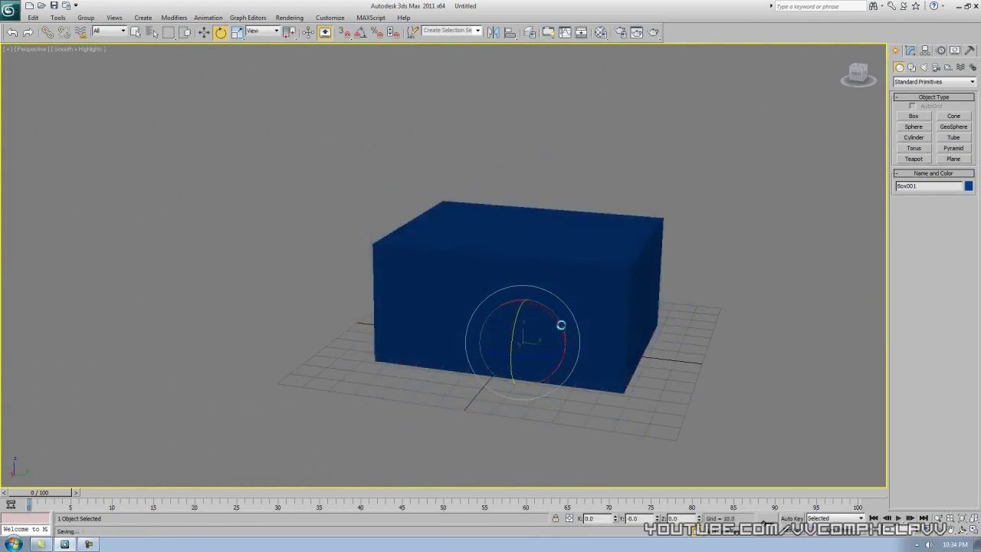
key("w")
middle_click_drag(536, 324, 578, 262, "alt")
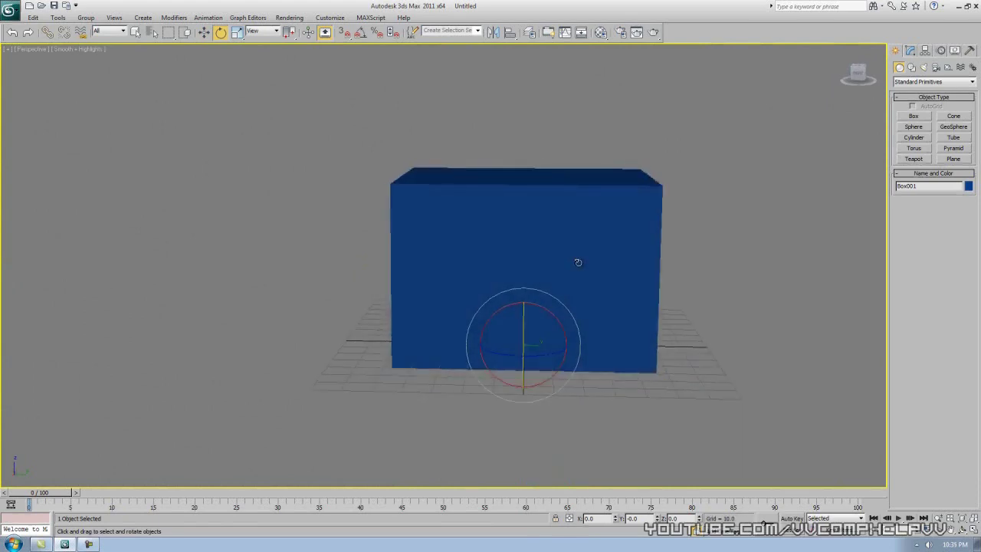
Step: Cycle the box through the Scale, Move and Rotate tools, ending with the Scale tool active
left_click(238, 34)
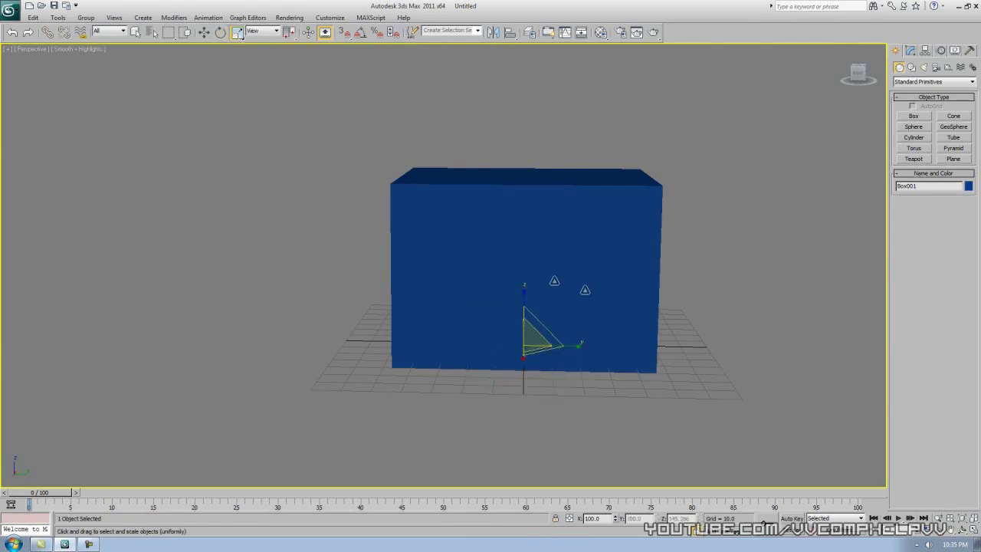
key("r")
key("w")
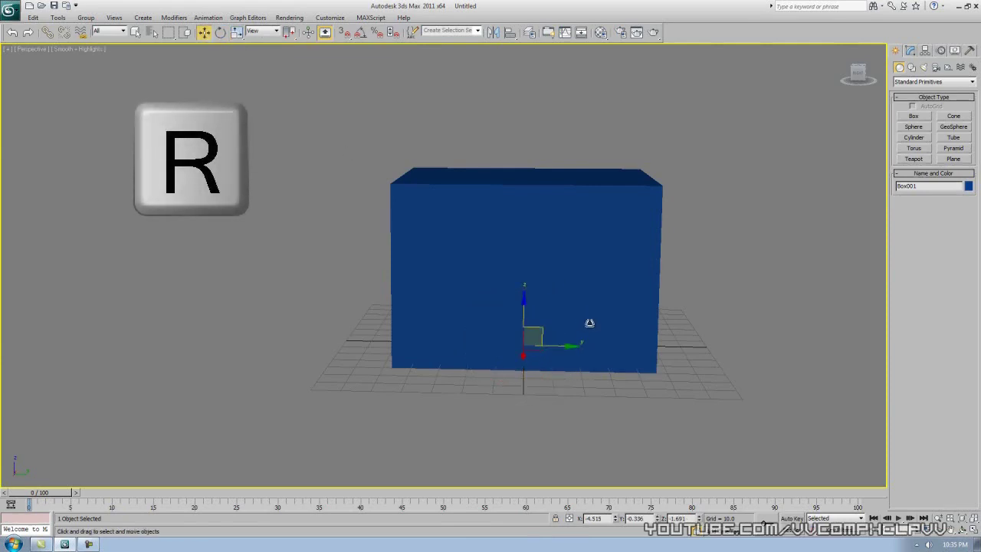
key("e")
key("r")
Step: Scale the box to about 127.1% along the Y axis and restore the four-viewport layout
middle_click_drag(622, 337, 522, 301, "alt")
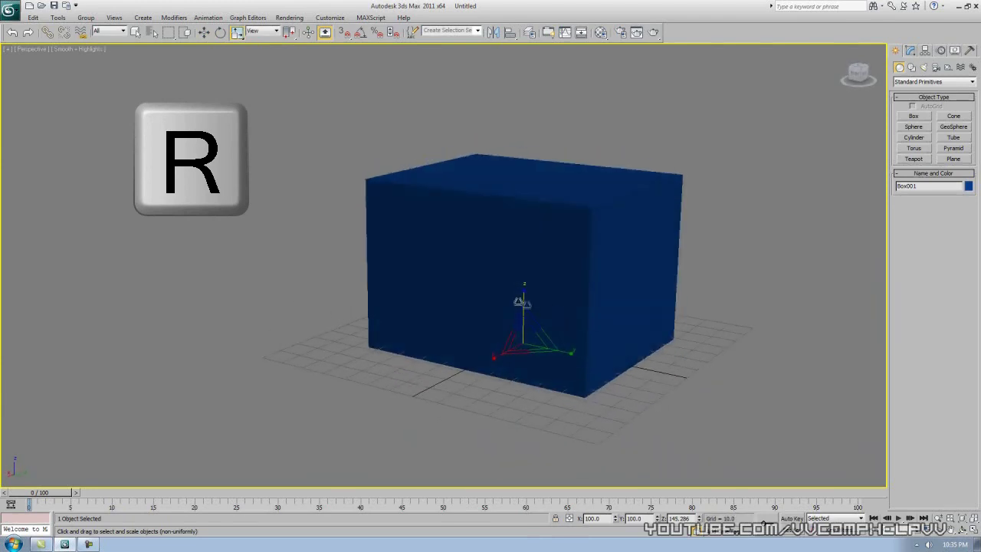
left_click_drag(523, 298, 579, 369)
right_click(576, 369)
left_click(503, 359)
left_click_drag(503, 358, 494, 384)
key("alt+w")
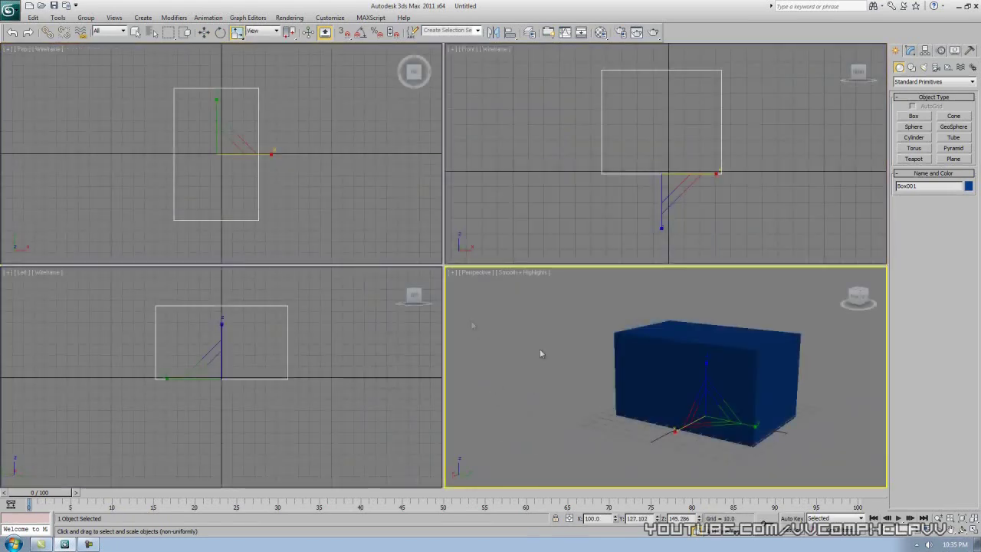
Step: Delete the box from the scene
left_click_drag(705, 373, 745, 424)
right_click(692, 443)
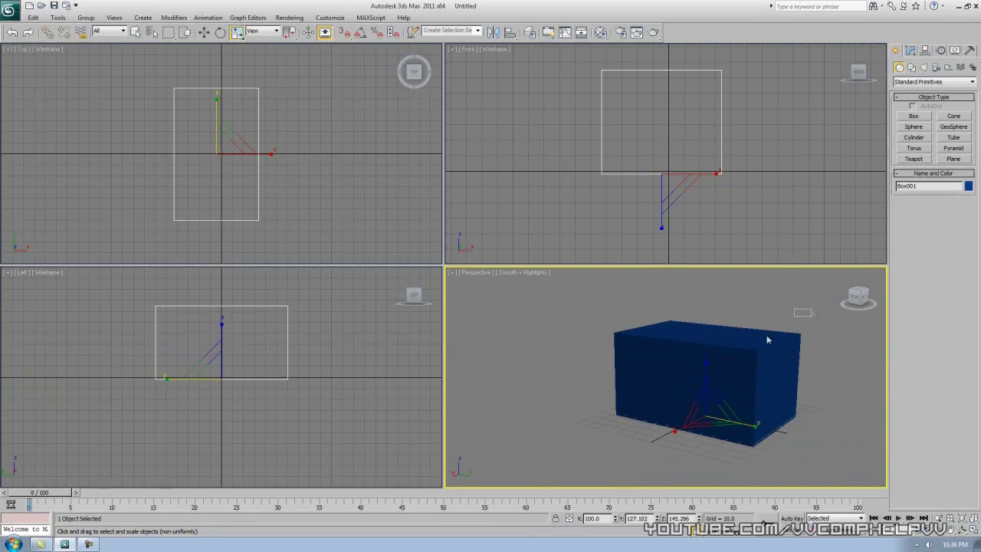
key("Delete")
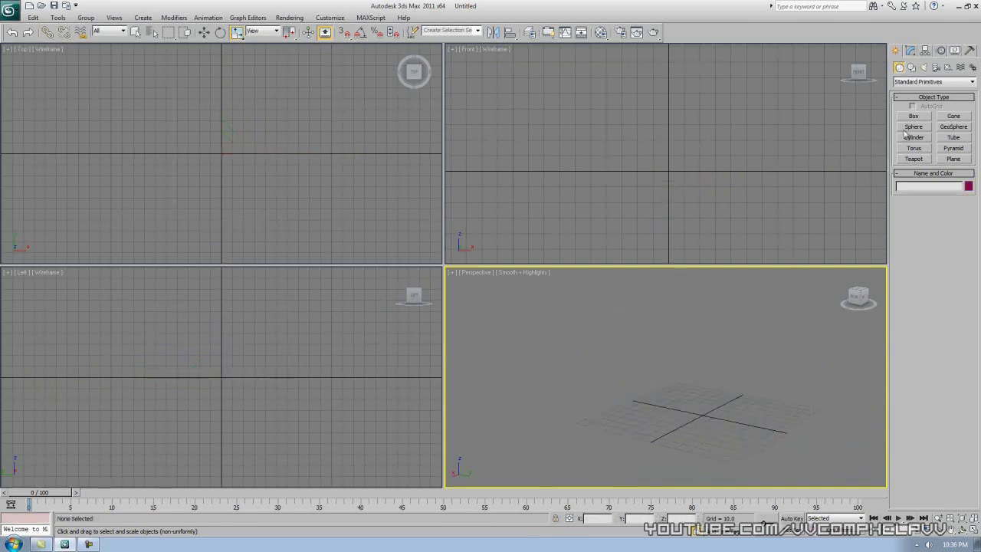
Step: Create a sphere with a radius of about 48 near the origin in the Top viewport and make the Perspective viewport active
left_click(916, 127)
left_click_drag(222, 151, 254, 111)
left_click(570, 327)
Step: Move the sphere in the Perspective viewport and try the Rotate gizmo's Y axis on it
key("w")
left_click_drag(687, 425, 660, 441)
left_click_drag(739, 443, 674, 424)
key("e")
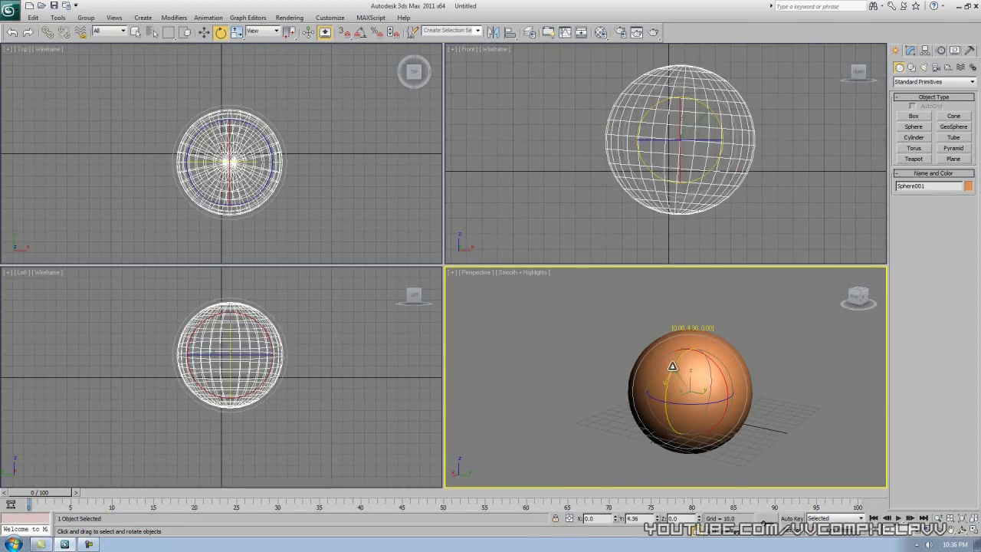
Step: Try squashing and stretching the sphere with the Scale tool, ending at about 115.5% along the Y axis
key("r")
left_click_drag(700, 374, 784, 340)
middle_click_drag(784, 349, 810, 378, "alt")
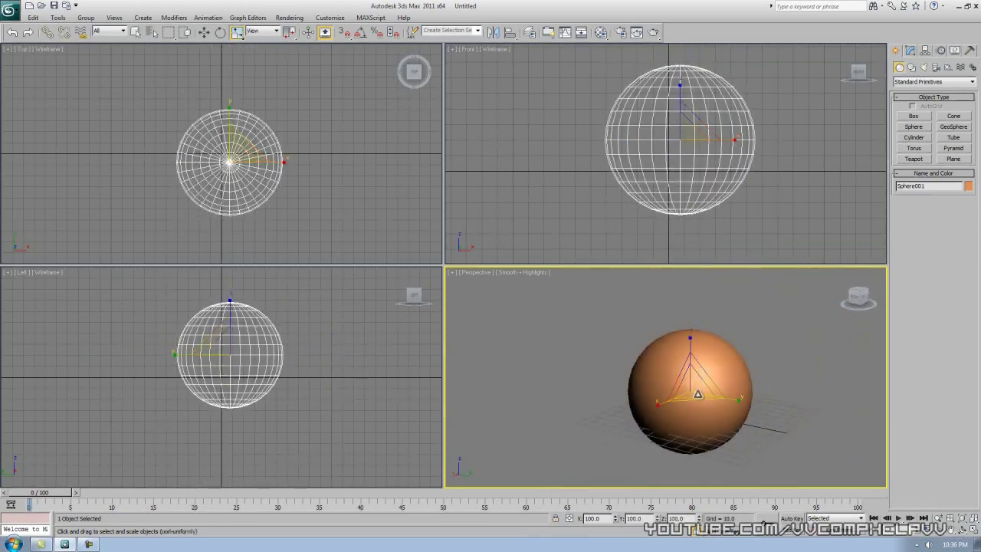
left_click_drag(697, 394, 674, 371)
right_click(674, 371)
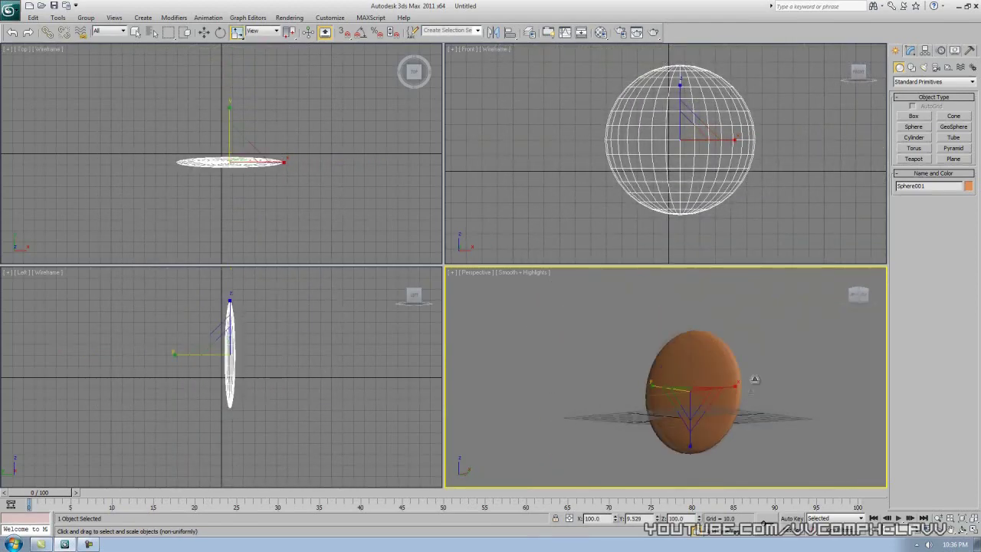
scroll(693, 412, "up", 5)
scroll(740, 418, "down", 5)
mouse_move(705, 419)
middle_mouse_down("alt")
mouse_move(740, 418)
mouse_move(713, 418)
middle_mouse_up("alt")
left_click_drag(647, 399, 374, 390)
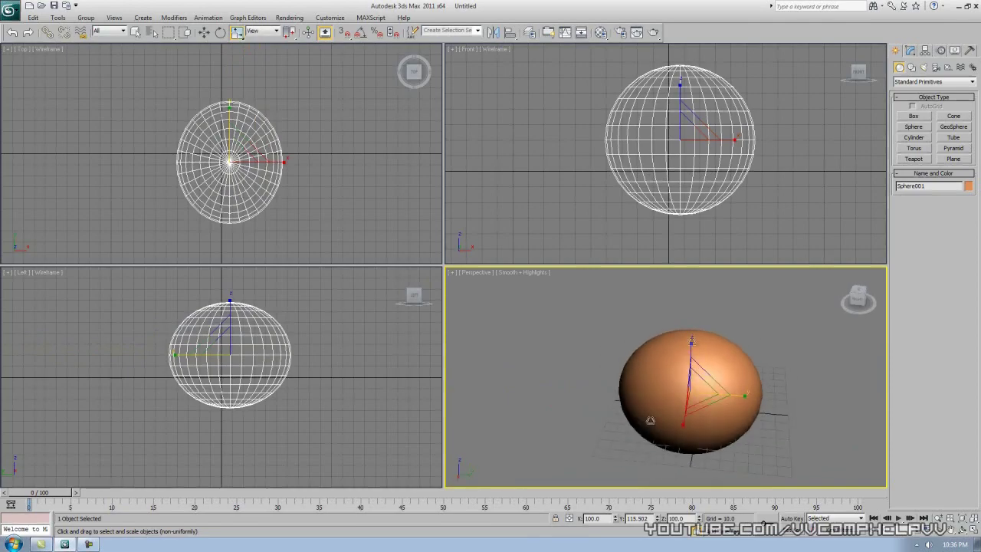
Step: Open the sphere's creation parameters for modification and try varying its radius
left_click(911, 52)
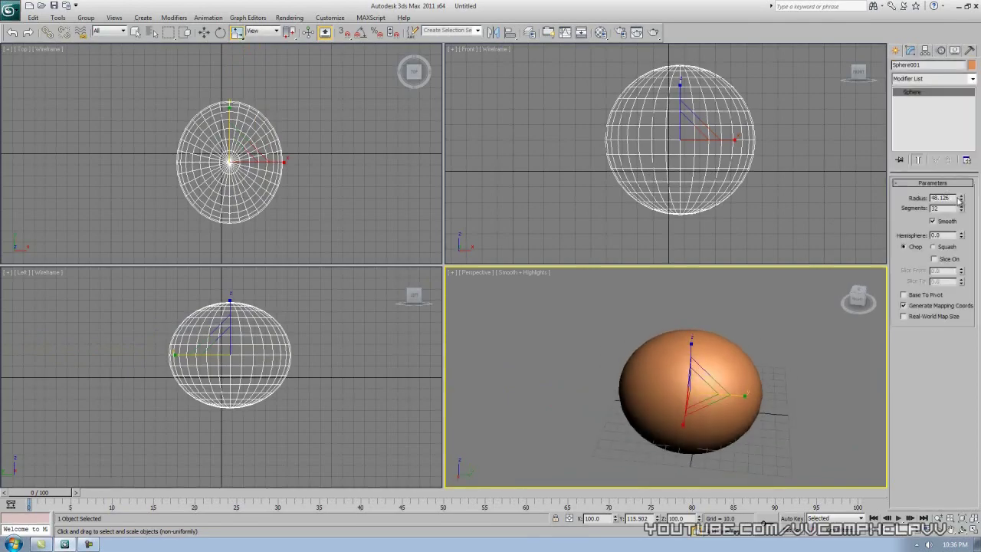
left_click_drag(960, 199, 955, 403)
middle_click_drag(779, 399, 755, 345, "alt")
Step: Reduce the sphere's segments to 19, check its shape in the Perspective viewport, and raise the segments to 25
left_click_drag(960, 209, 961, 131)
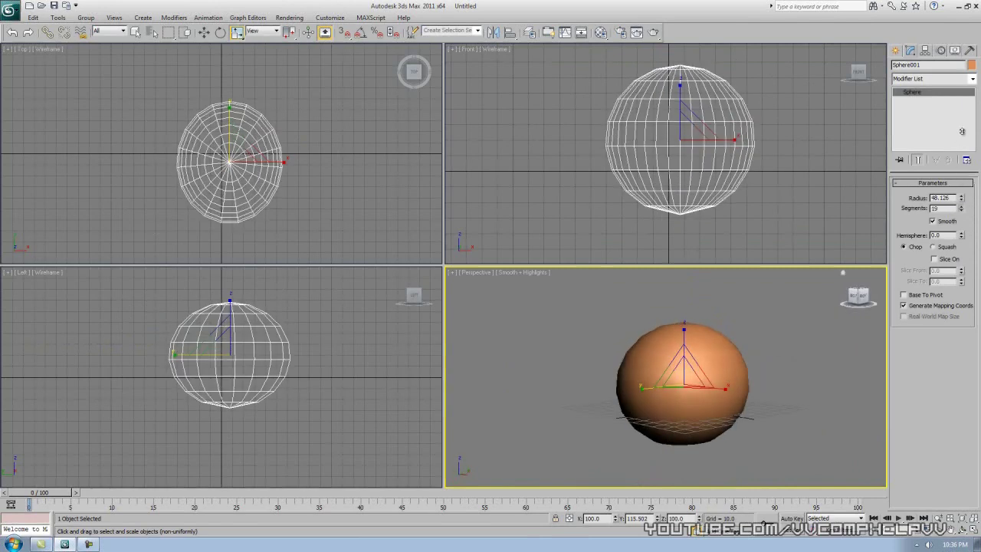
mouse_move(730, 394)
middle_mouse_down("alt")
mouse_move(705, 407)
mouse_move(705, 421)
mouse_move(717, 396)
middle_mouse_up("alt")
left_click_drag(961, 211, 965, 182)
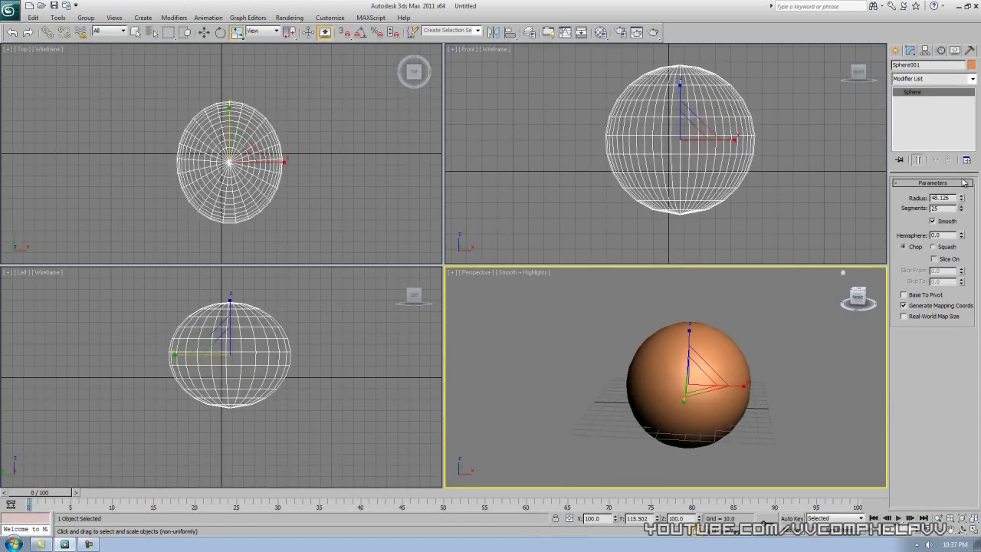